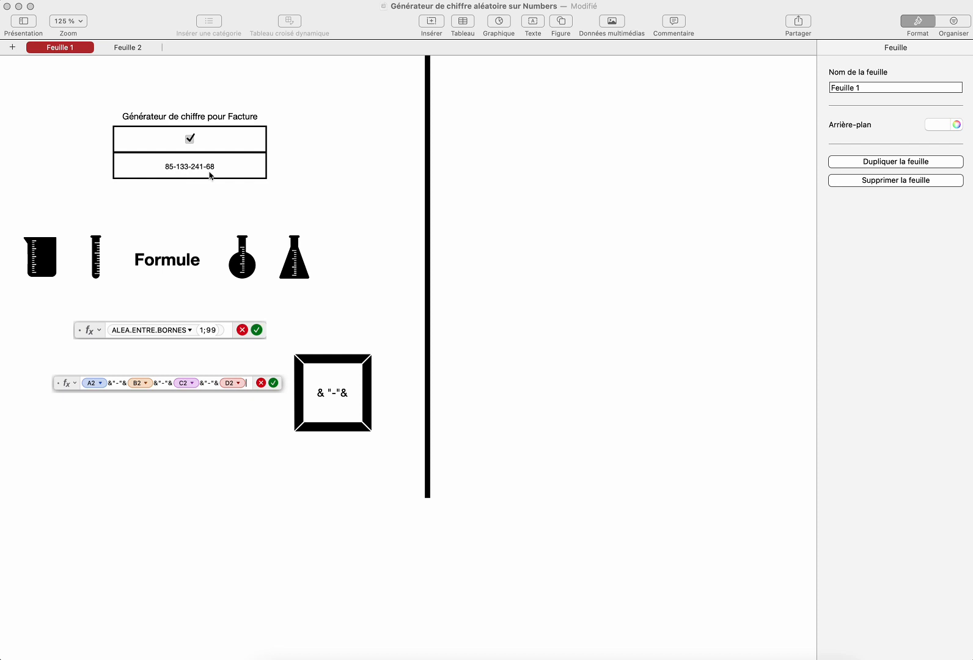
# Toggle the checkbox in the "Générateur de chiffre pour Facture" table several times to regenerate the invoice number.
pyautogui.click(190, 140)
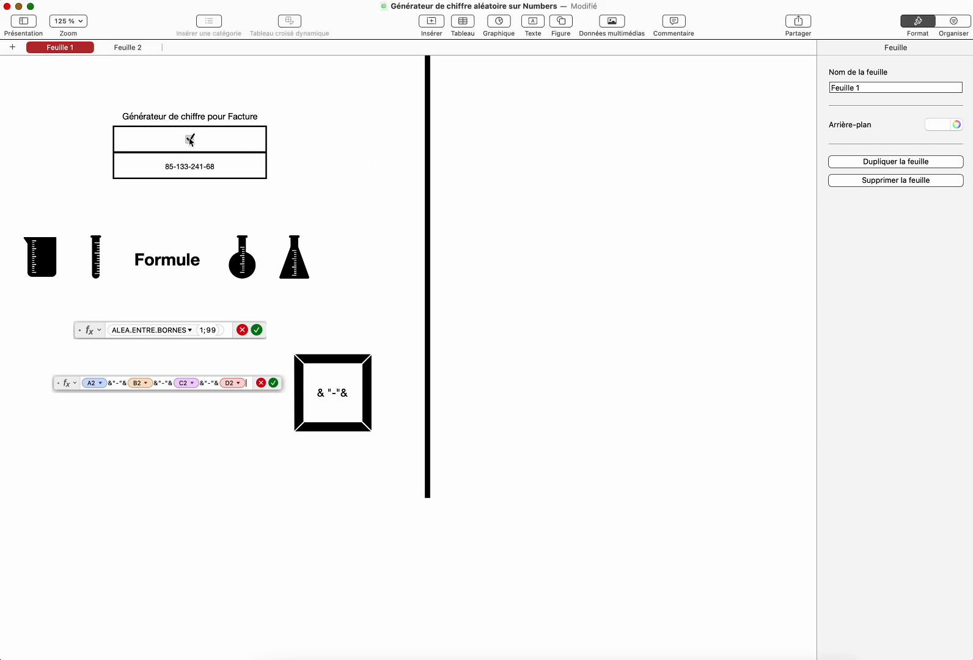
pyautogui.click(190, 140)
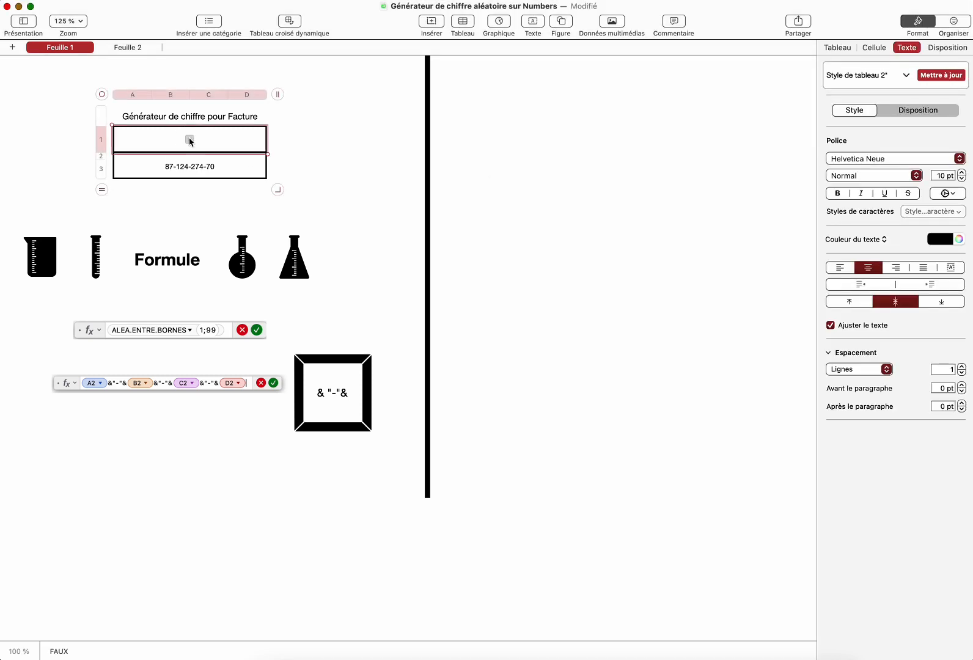
pyautogui.click(190, 141)
pyautogui.click(190, 140)
pyautogui.click(190, 141)
pyautogui.click(190, 140)
pyautogui.click(190, 140)
pyautogui.click(190, 141)
pyautogui.click(191, 140)
pyautogui.click(317, 145)
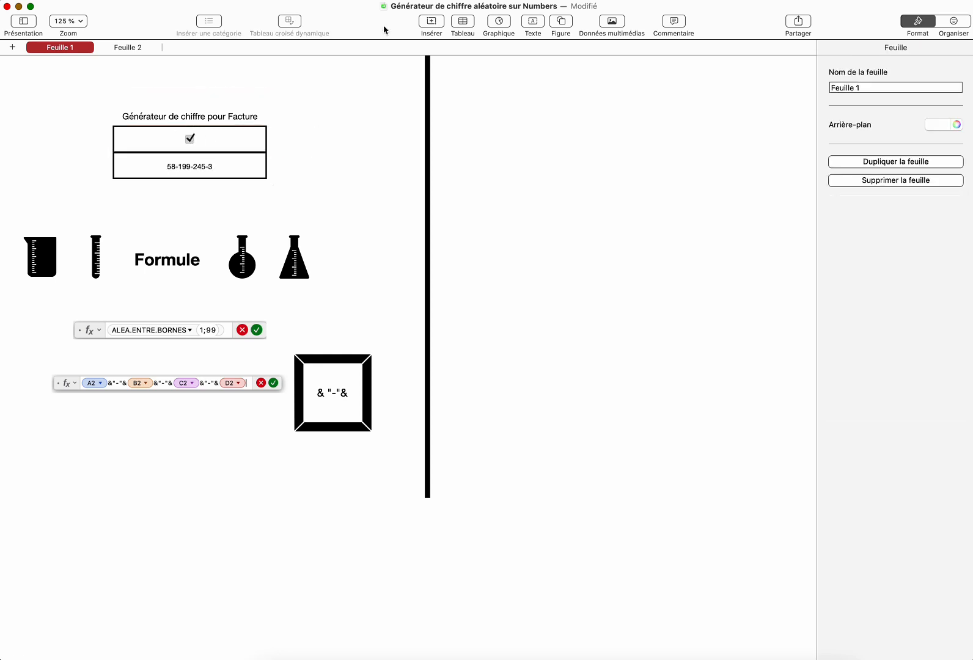
# Insert a plain table without headers and move it up beside the "Générateur de chiffre pour Facture" table.
pyautogui.click(466, 23)
pyautogui.click(430, 110)
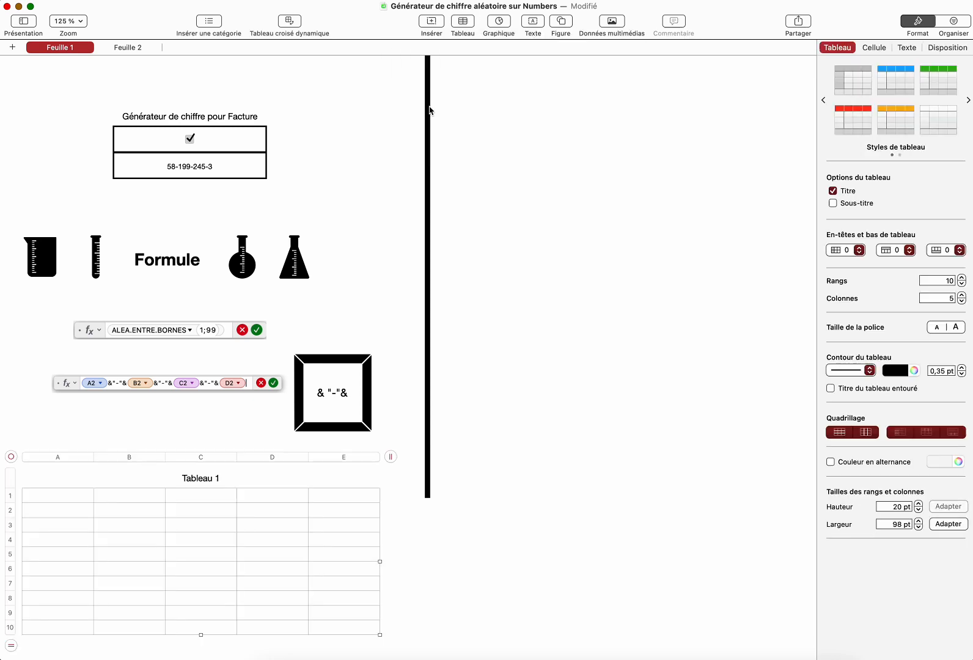
pyautogui.moveTo(11, 457); pyautogui.dragTo(383, 112)
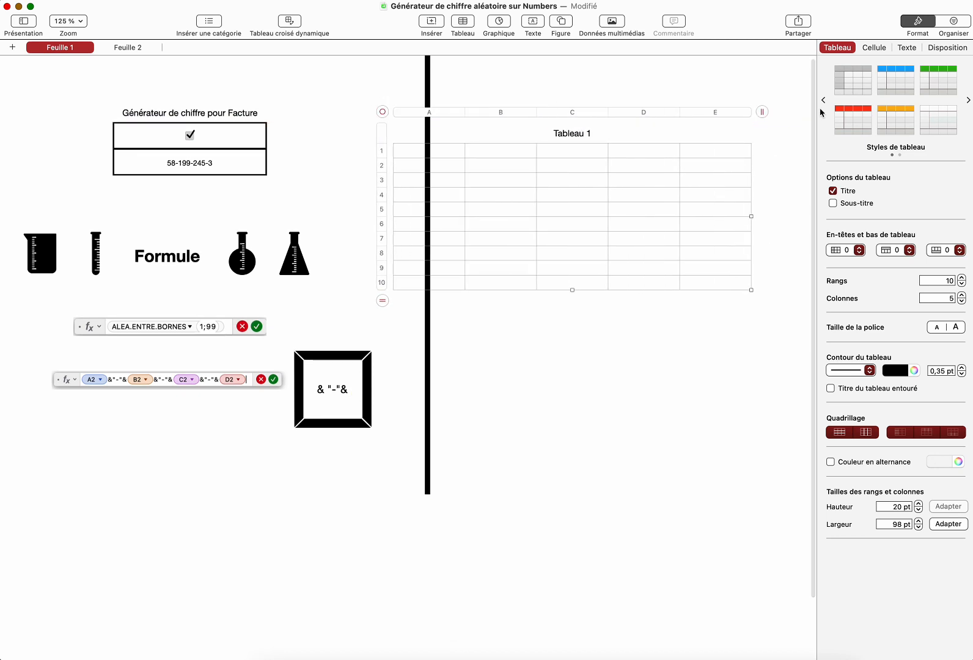
# Reduce the new table to 4 columns and 3 rows and place it wholly beyond the thick vertical divider.
pyautogui.moveTo(762, 112); pyautogui.dragTo(688, 111)
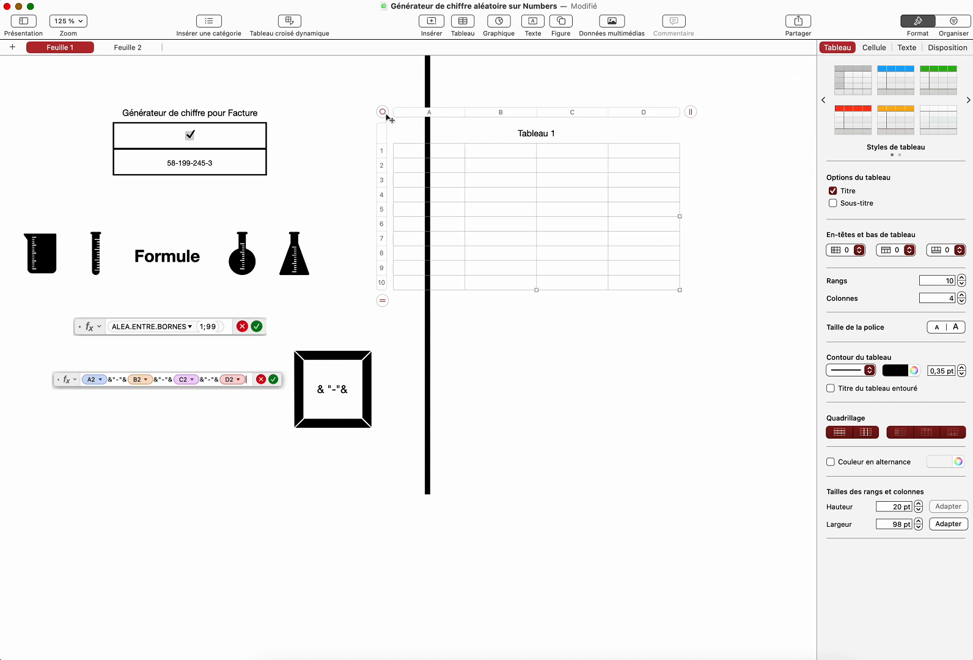
pyautogui.moveTo(382, 112); pyautogui.dragTo(473, 105)
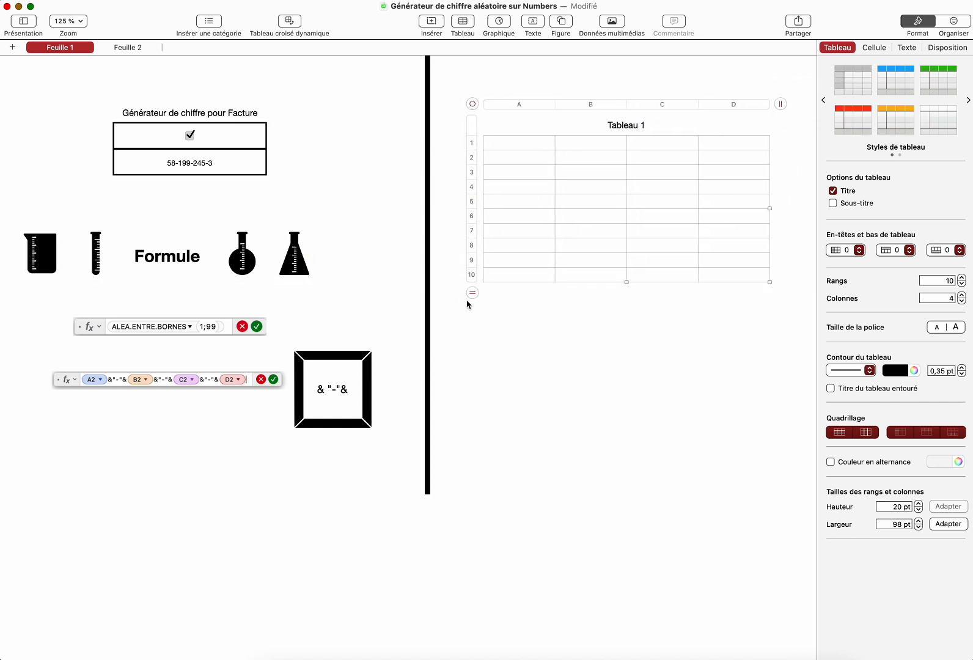
pyautogui.moveTo(472, 294); pyautogui.dragTo(472, 192)
pyautogui.moveTo(473, 104); pyautogui.dragTo(454, 111)
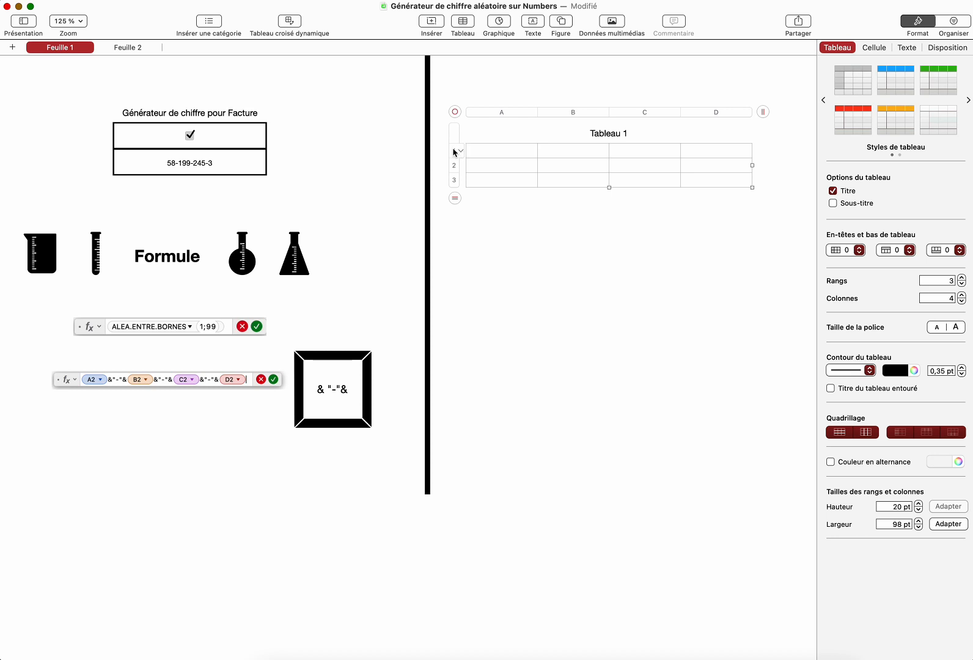
# Set the height of all three rows of the new table to 40 pt.
pyautogui.moveTo(453, 152); pyautogui.dragTo(455, 196)
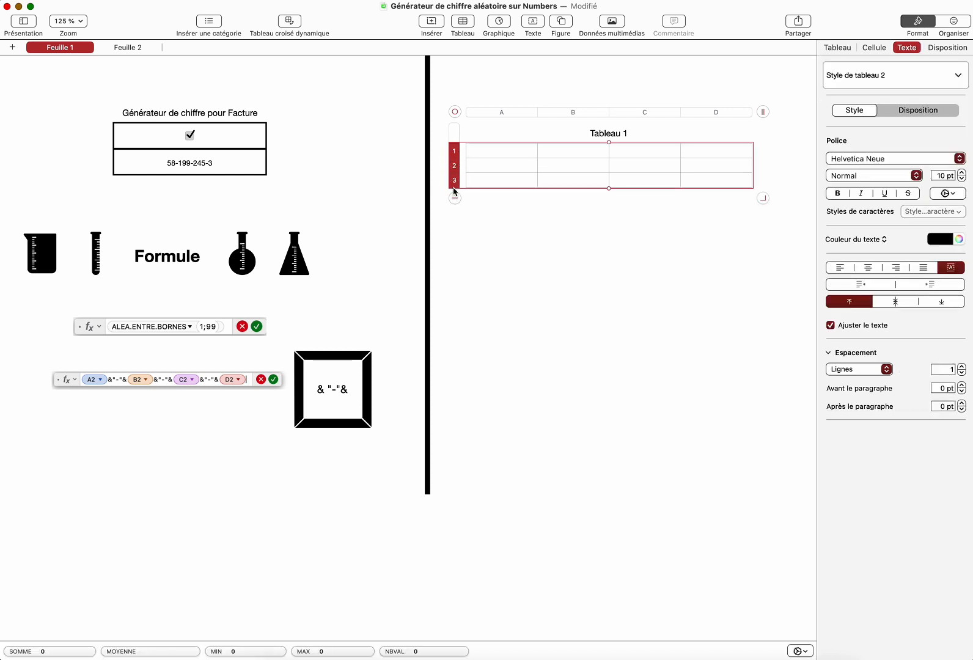
pyautogui.moveTo(455, 197); pyautogui.dragTo(453, 228)
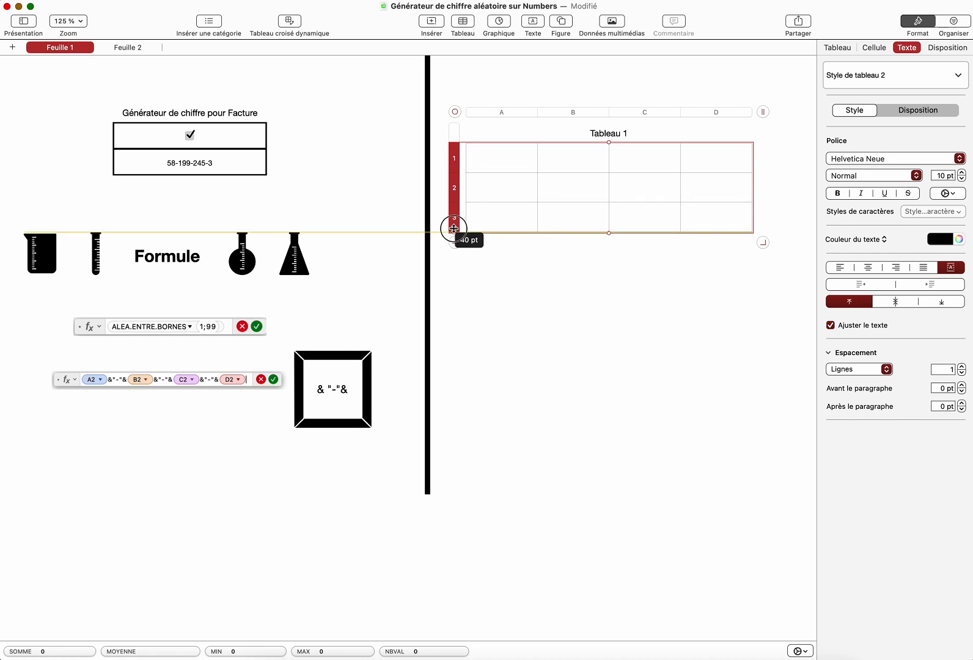
pyautogui.moveTo(453, 228); pyautogui.dragTo(454, 228)
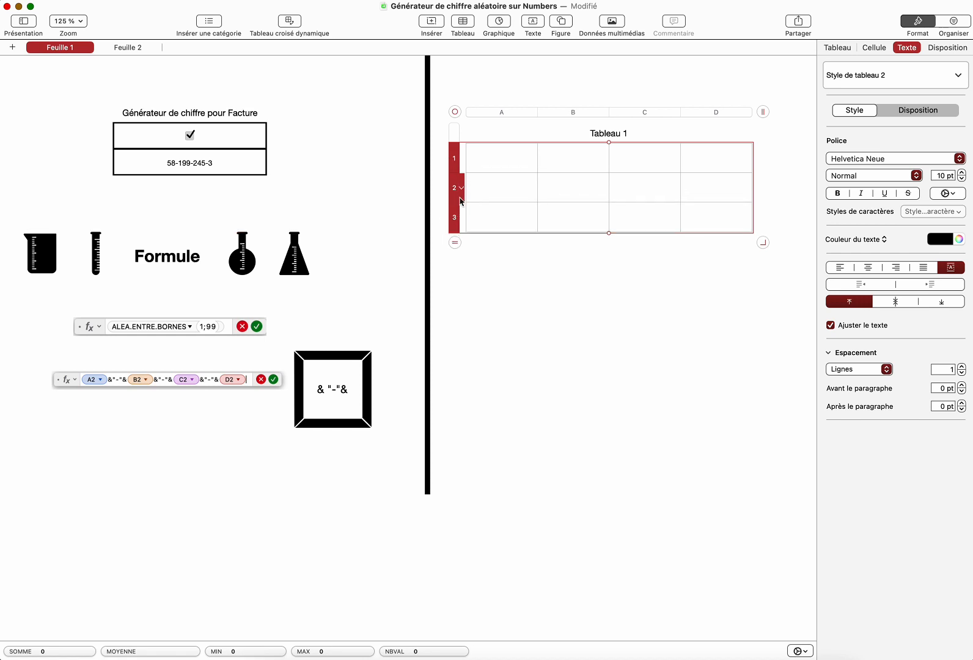
pyautogui.click(588, 305)
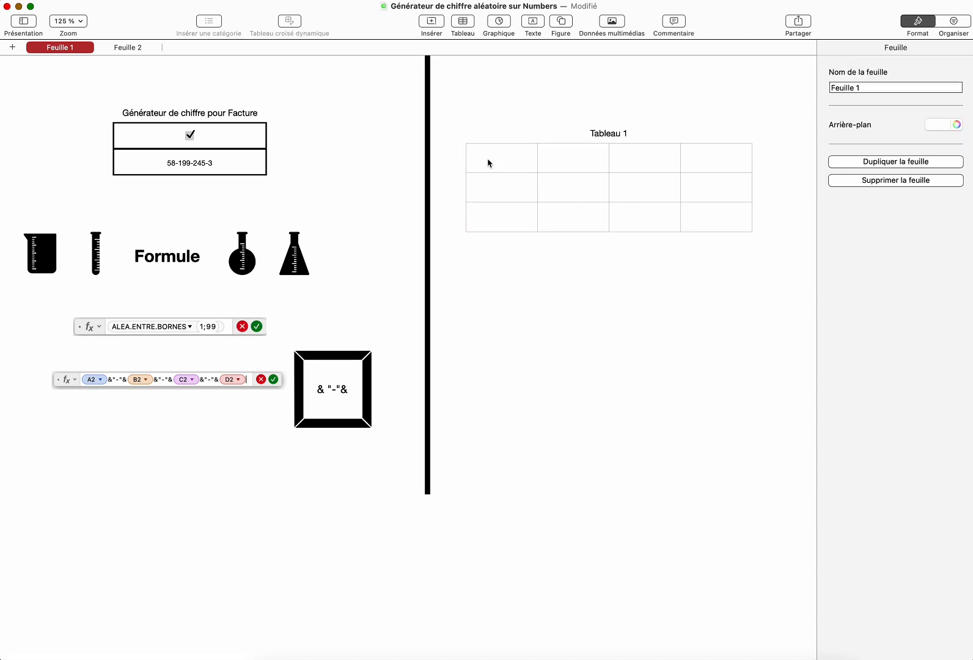
# Merge the four cells of row 1 into one cell, and merge those of row 3 likewise.
pyautogui.moveTo(488, 159); pyautogui.dragTo(712, 157)
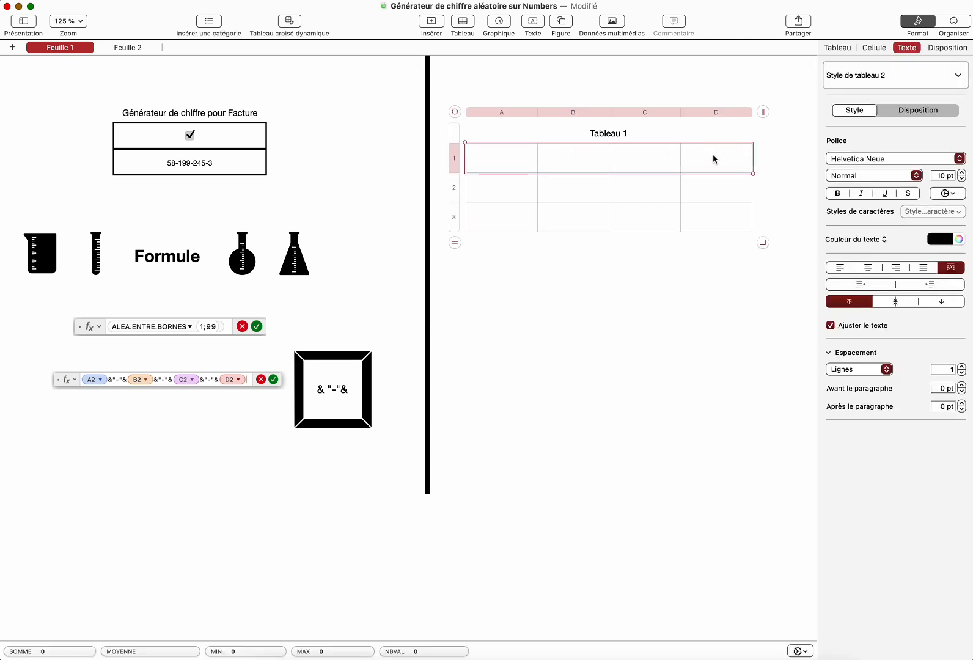
pyautogui.rightClick(592, 160)
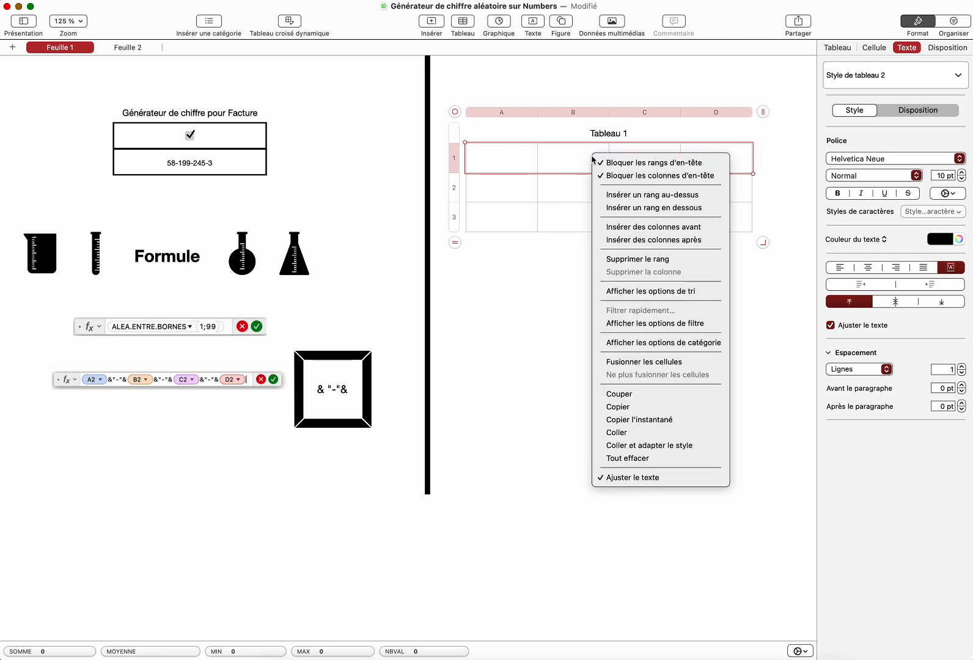
pyautogui.click(625, 365)
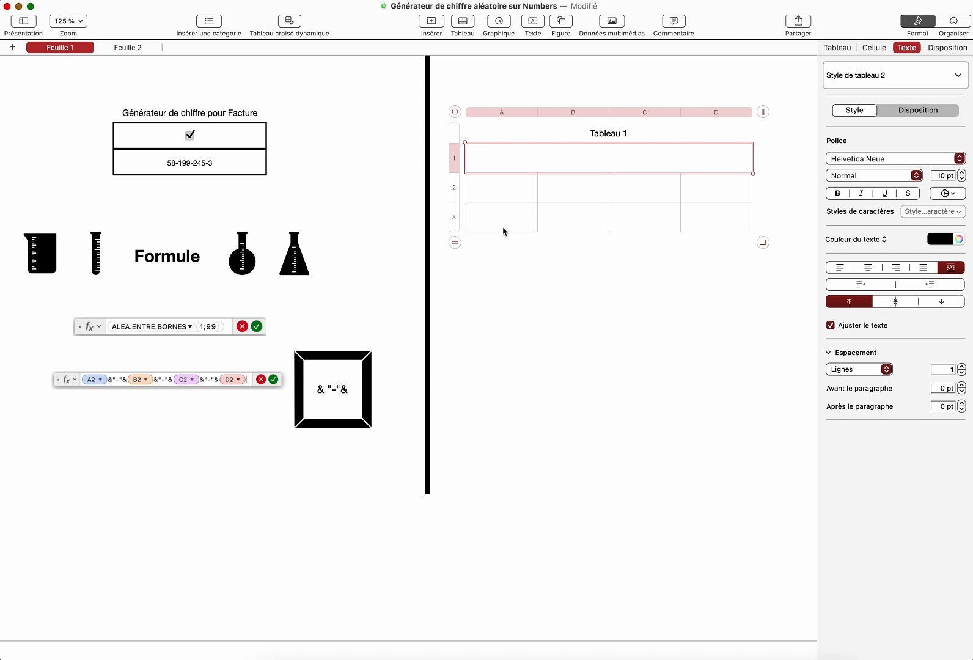
pyautogui.moveTo(508, 217); pyautogui.dragTo(702, 215)
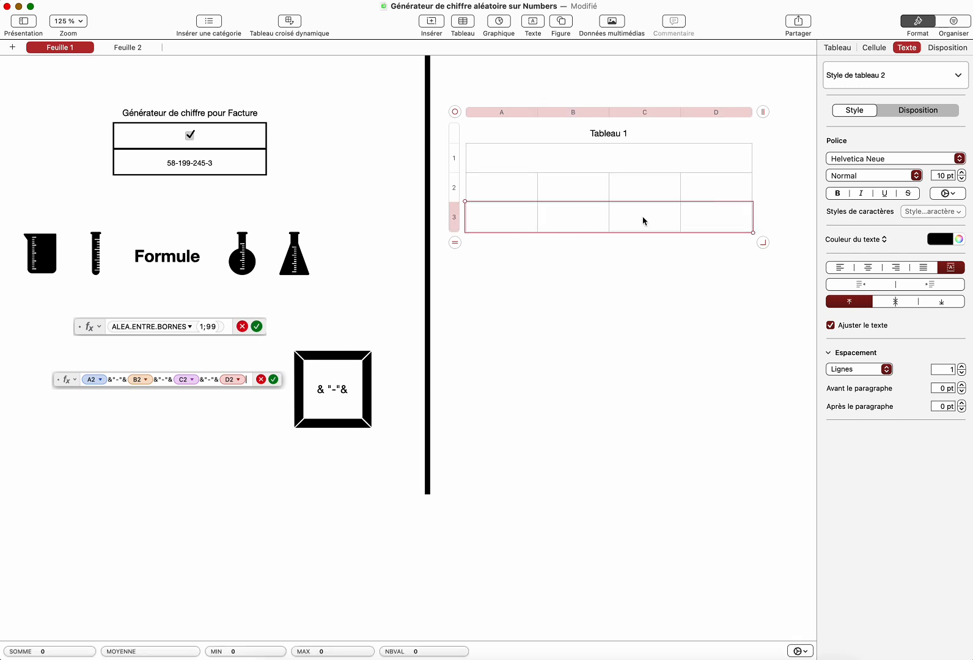
pyautogui.rightClick(572, 221)
pyautogui.click(617, 428)
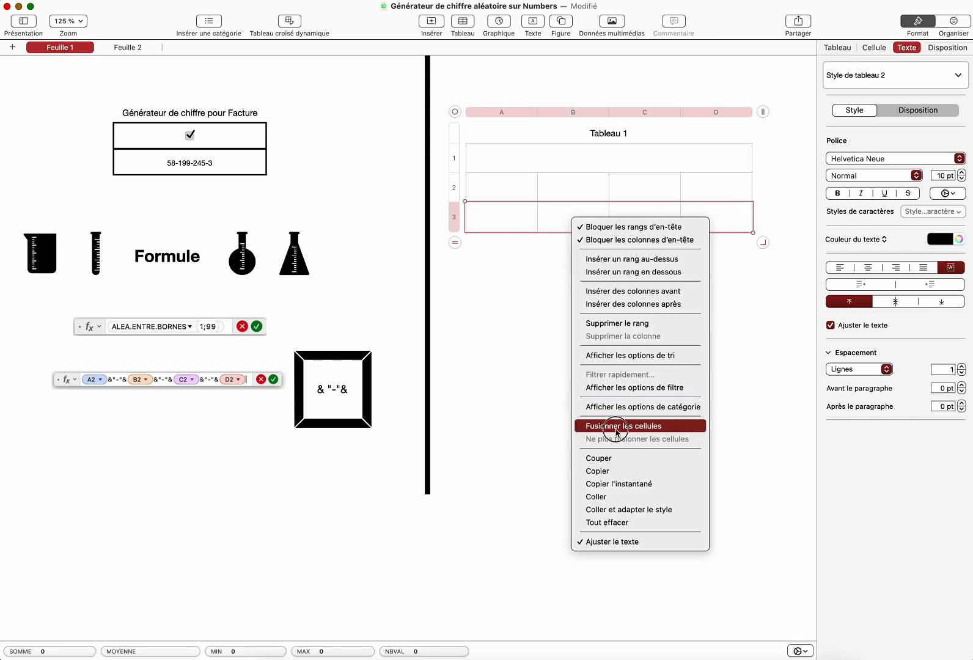
pyautogui.click(607, 319)
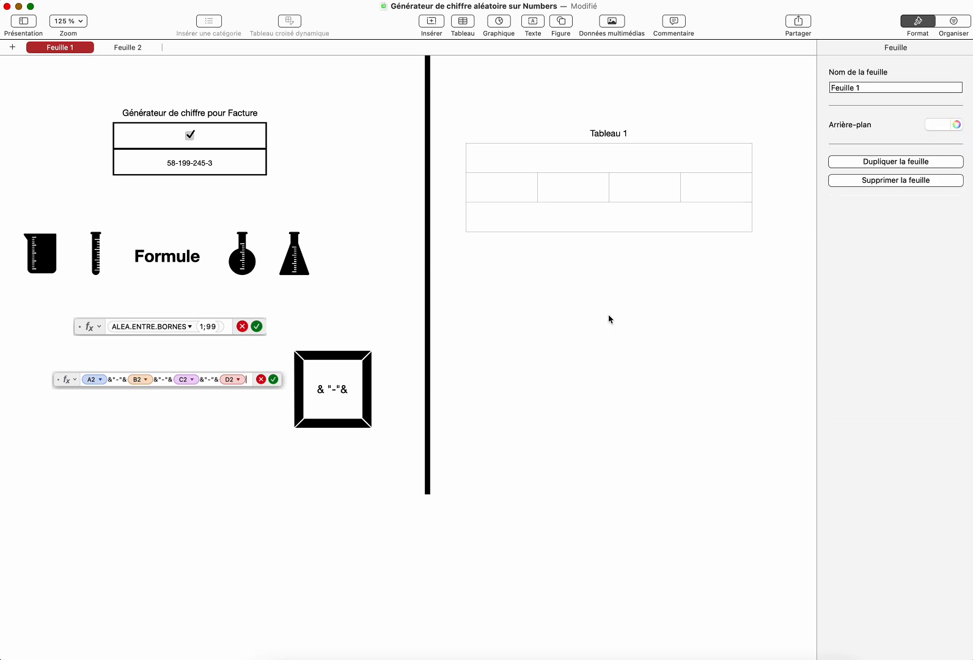
# Set the data format of the merged row 1 cell to Case à cocher.
pyautogui.click(604, 157)
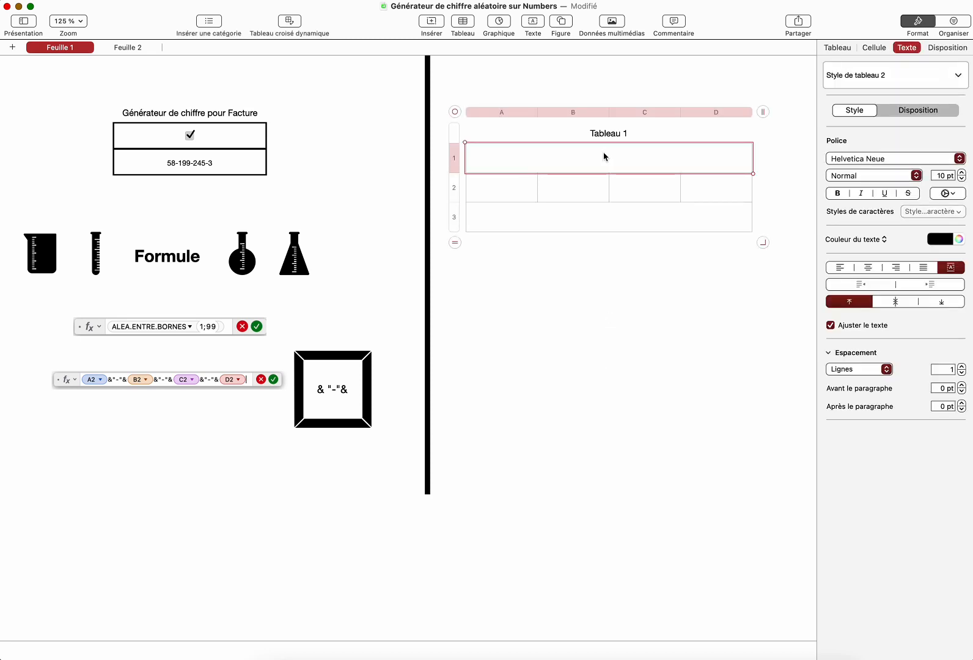
pyautogui.click(873, 48)
pyautogui.click(908, 48)
pyautogui.click(874, 48)
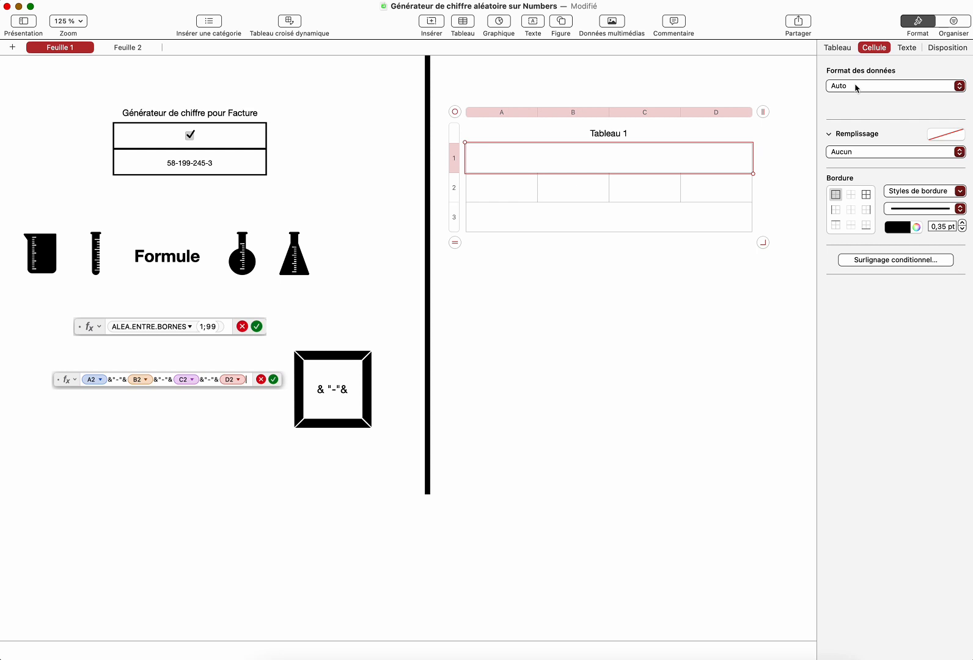
pyautogui.click(856, 87)
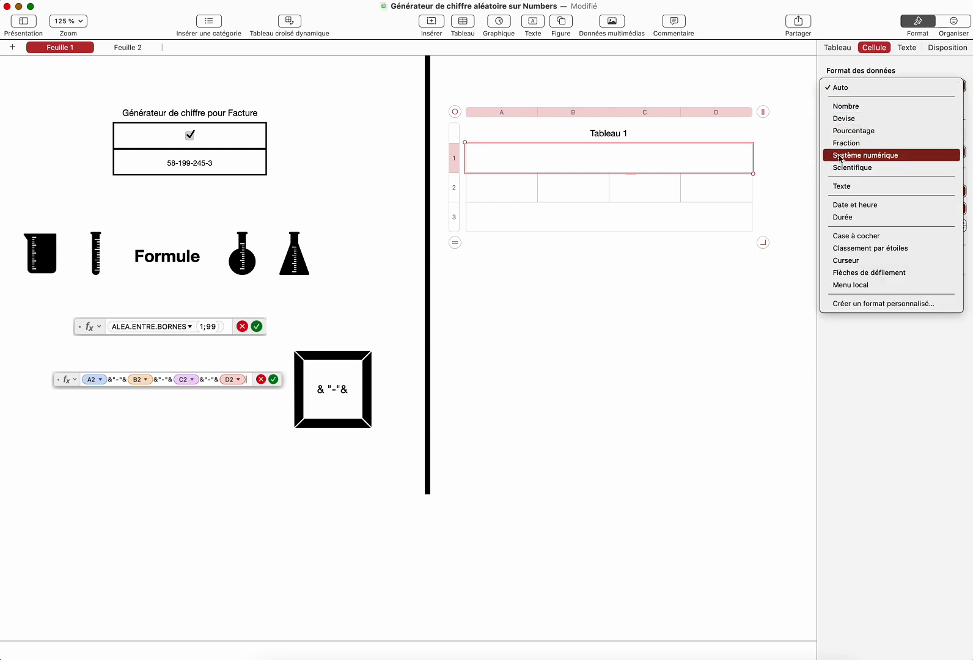
pyautogui.click(854, 237)
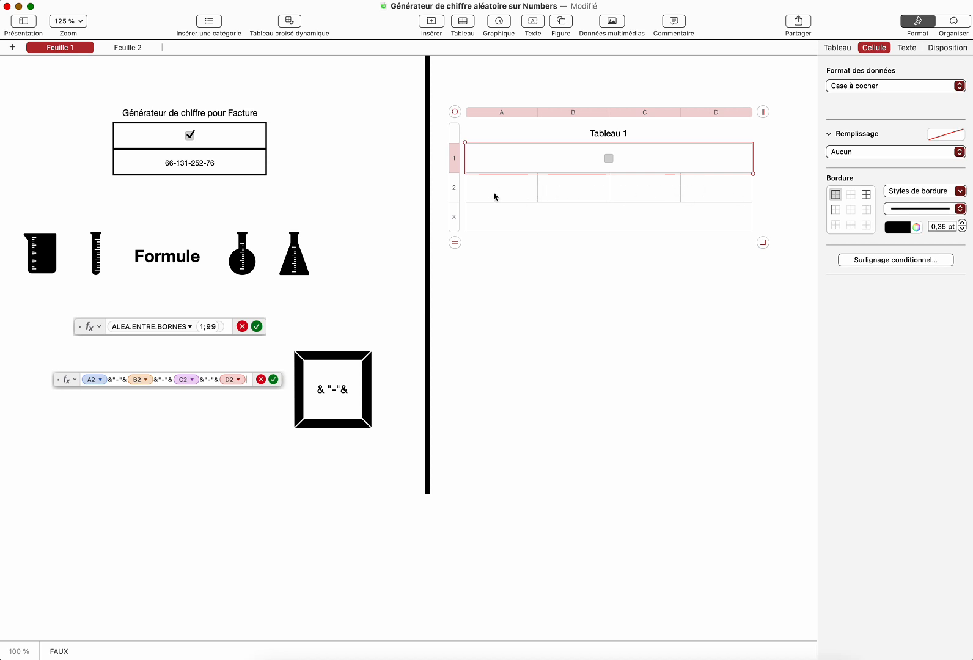
# Start a formula in cell A2 of the new table, then place the formula editor below the table and widen it.
pyautogui.scroll(8, 481, 195)
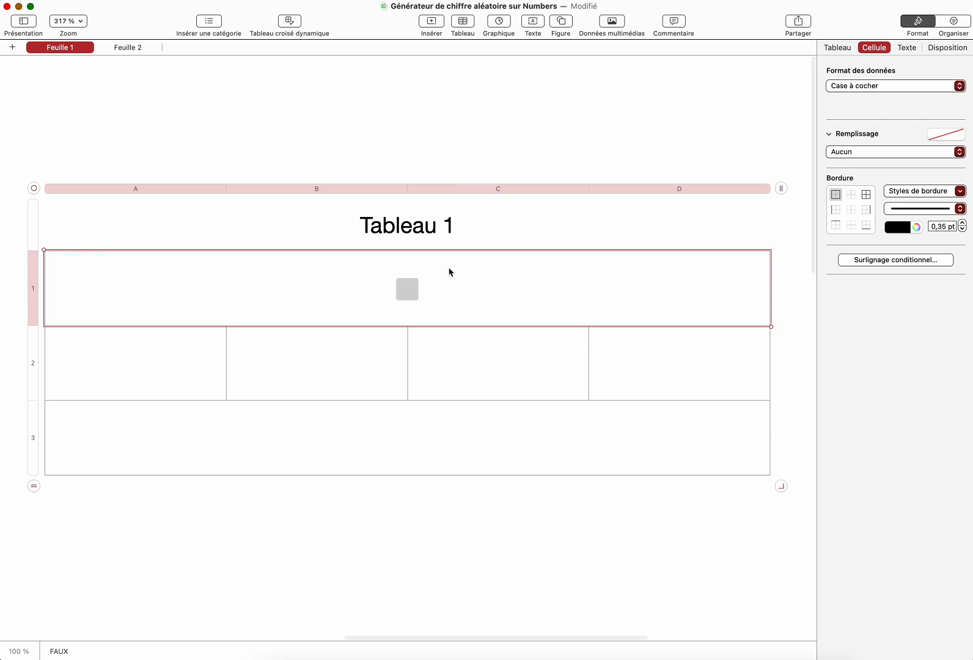
pyautogui.scroll(2, 449, 272)
pyautogui.scroll(-10, 449, 272)
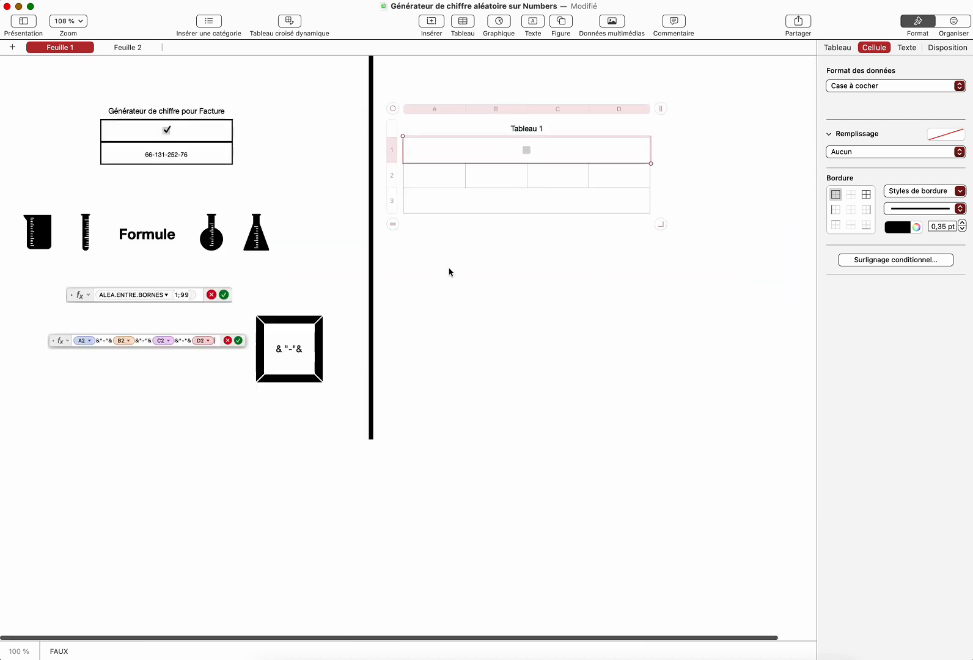
pyautogui.click(67, 21)
pyautogui.click(67, 76)
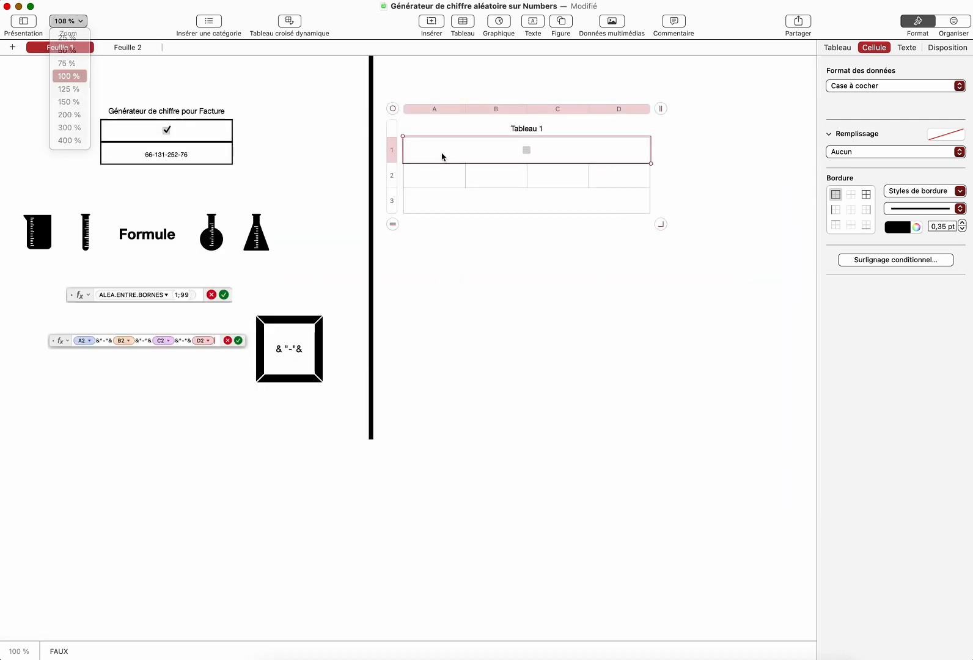
pyautogui.click(401, 174)
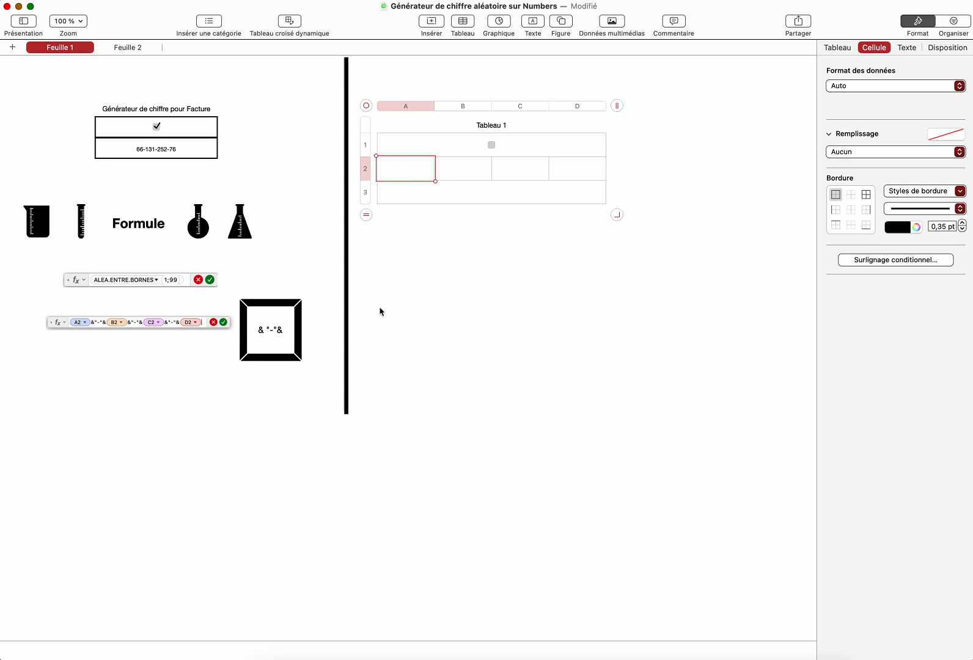
pyautogui.click(426, 265)
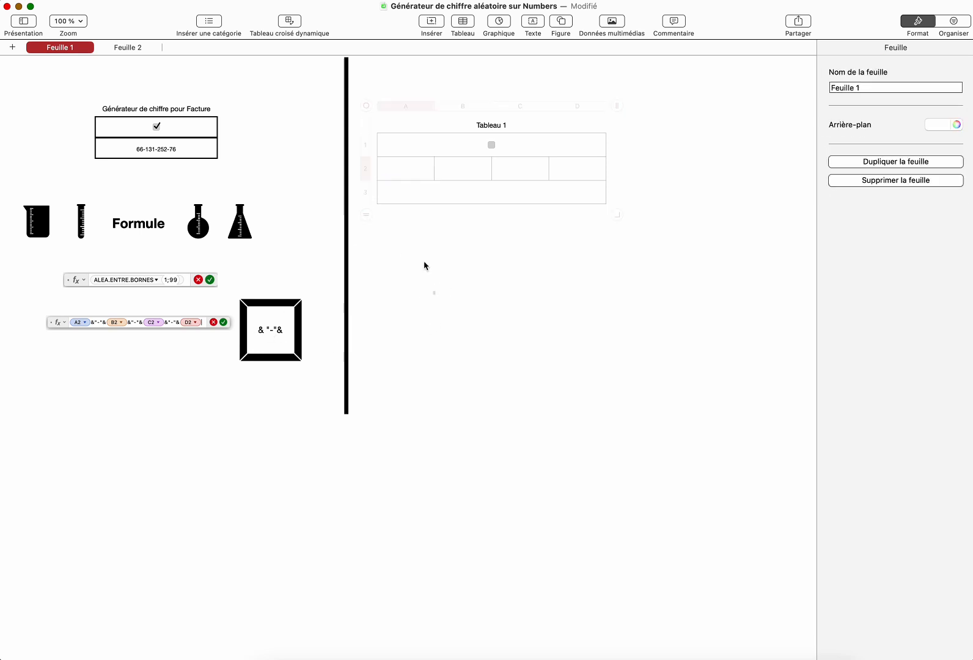
pyautogui.doubleClick(407, 175)
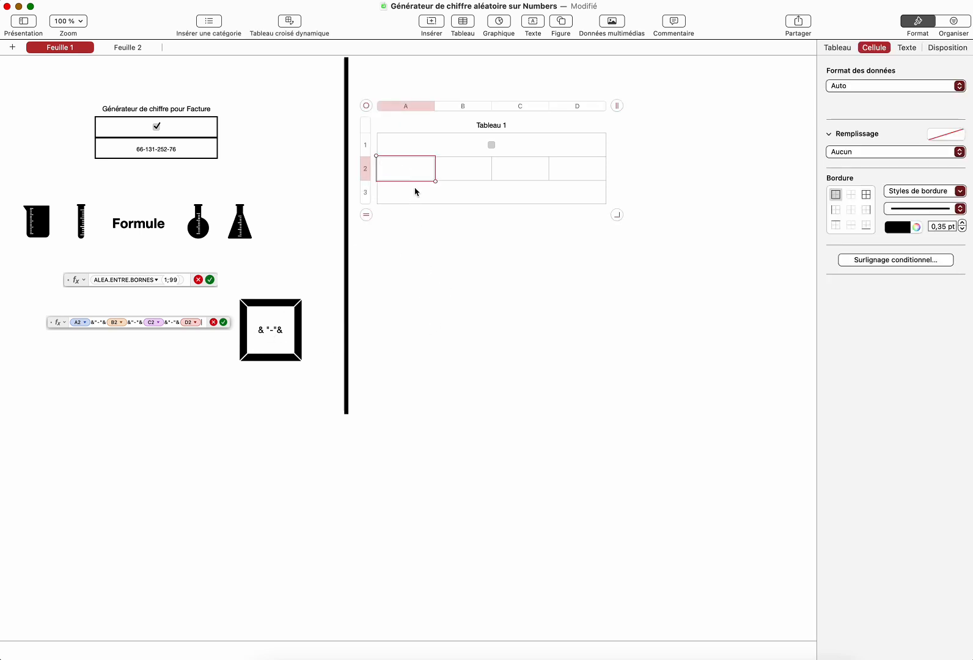
pyautogui.click(419, 232)
pyautogui.doubleClick(409, 167)
pyautogui.write('=')
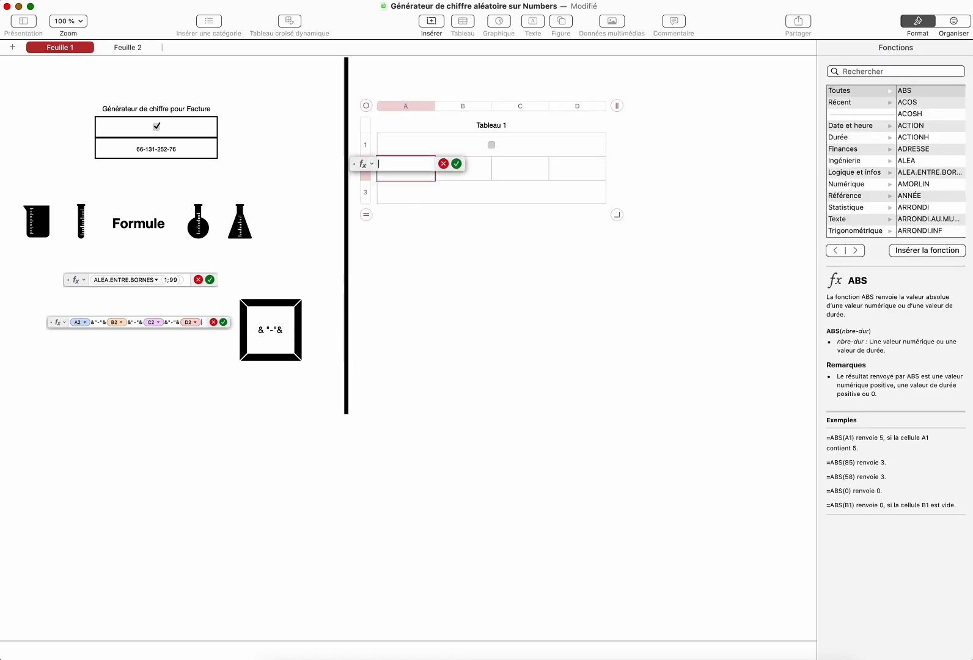
pyautogui.moveTo(356, 164); pyautogui.dragTo(392, 261)
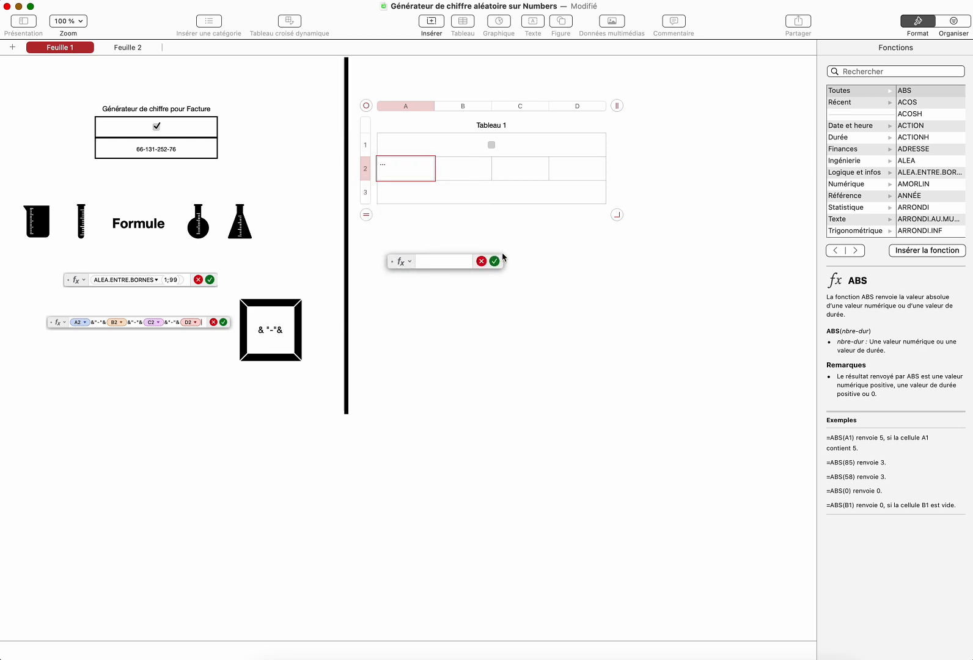
pyautogui.moveTo(501, 256); pyautogui.dragTo(626, 260)
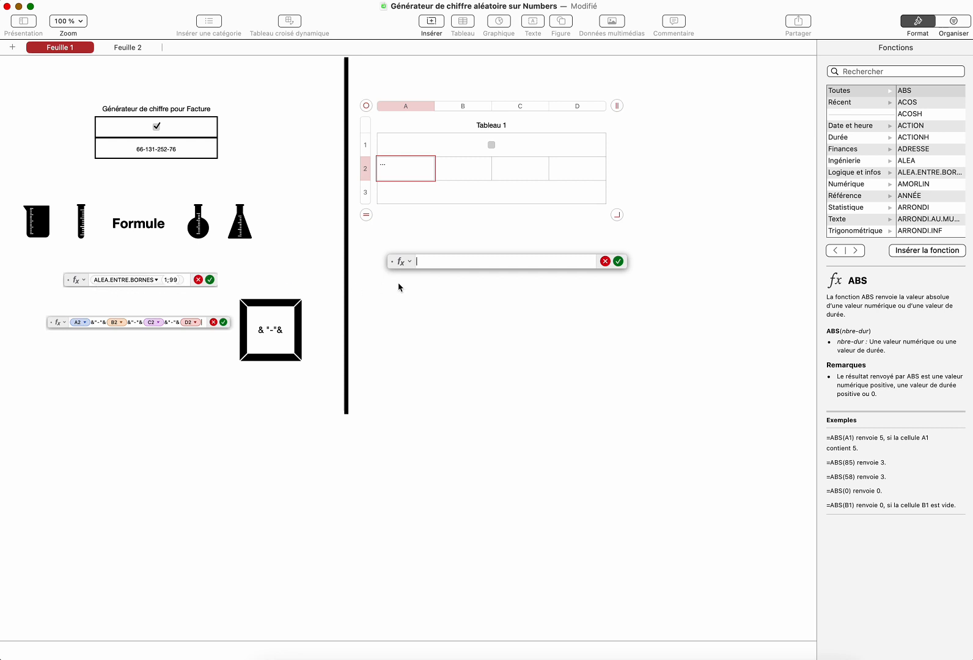
# Complete the formula in cell A2 as ALEA.ENTRE.BORNES with lower limit 1 and upper limit 99, and accept it.
pyautogui.write('ALEA')
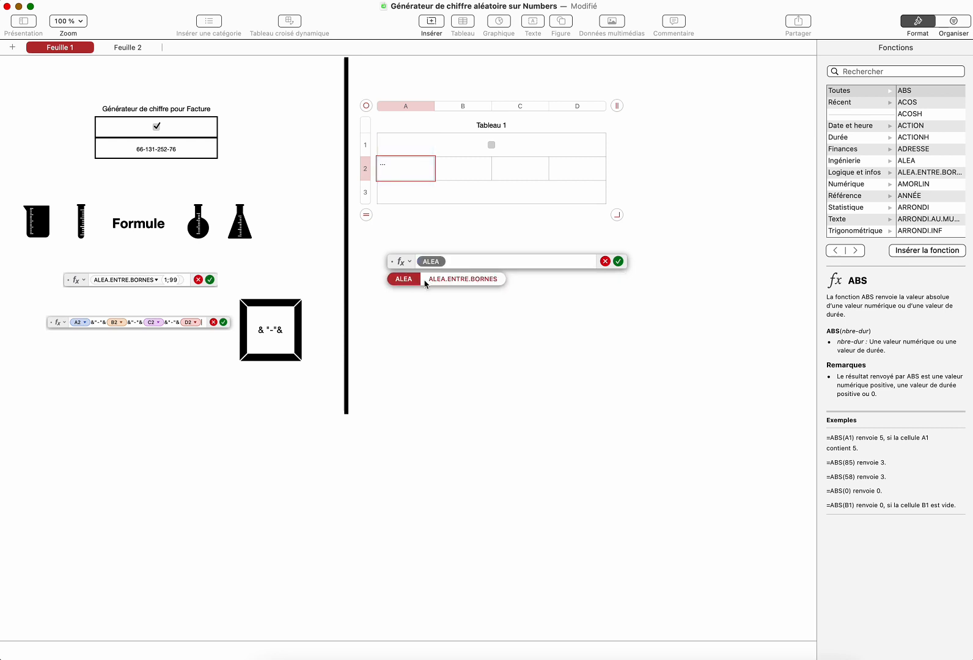
pyautogui.click(462, 280)
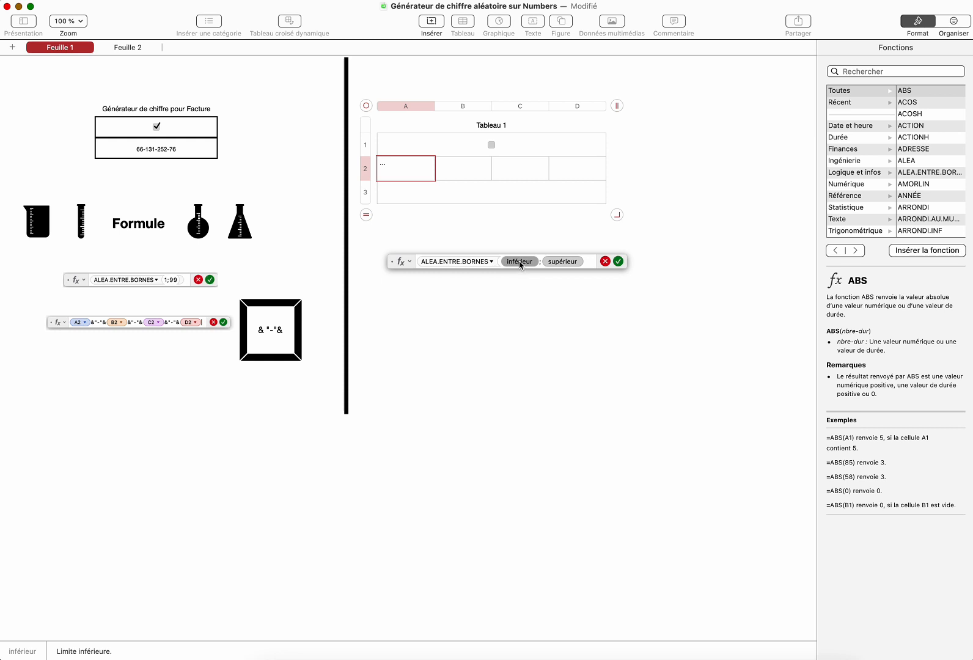
pyautogui.click(520, 262)
pyautogui.write('1')
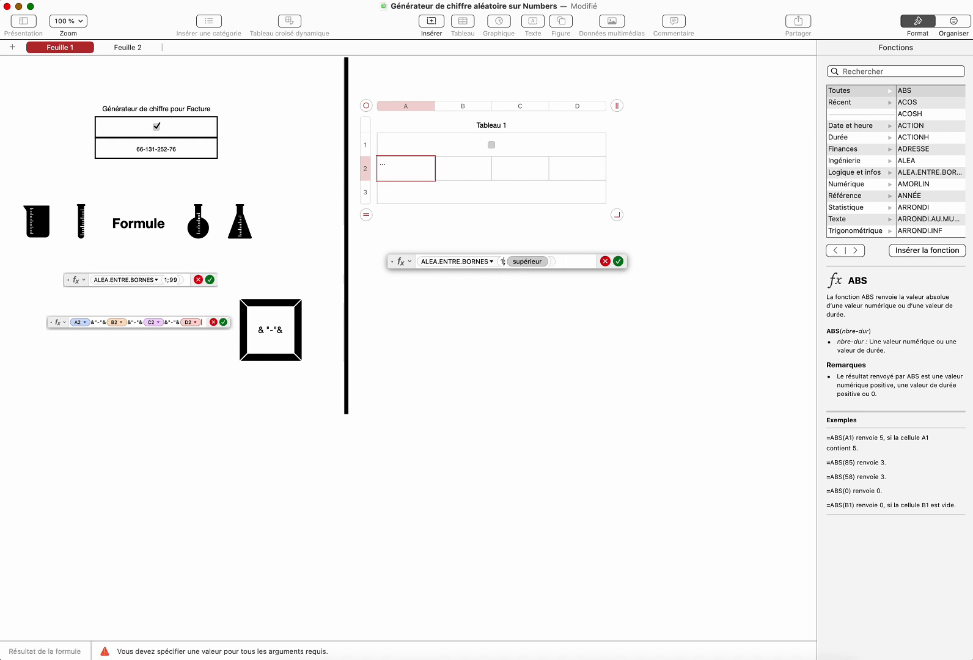
pyautogui.click(530, 263)
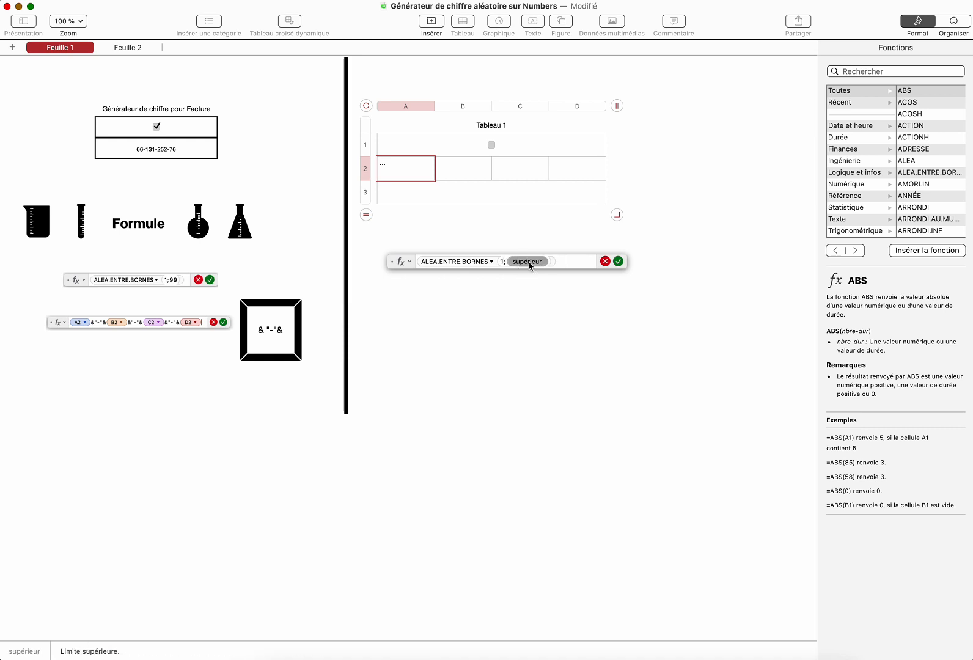
pyautogui.write('99')
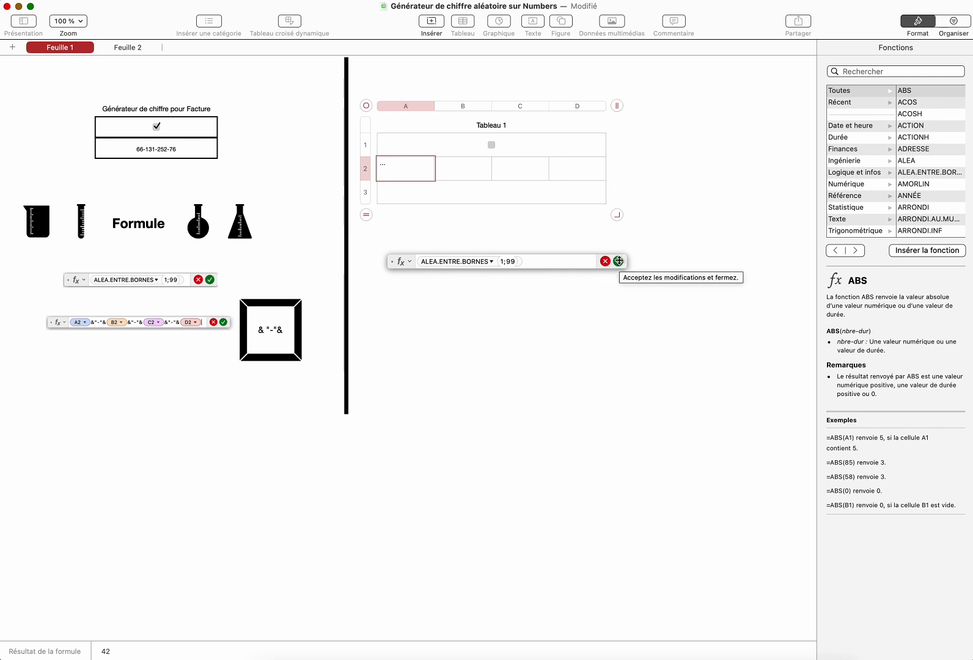
pyautogui.click(618, 262)
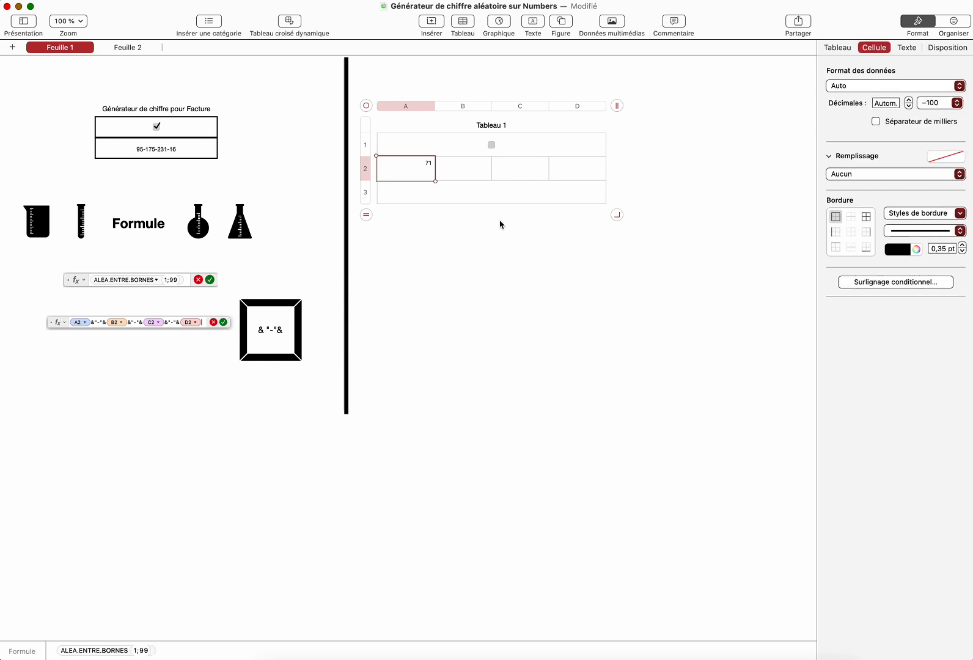
# Start an ALEA.ENTRE.BORNES formula in cell B2 and place the formula editor below the table.
pyautogui.click(456, 173)
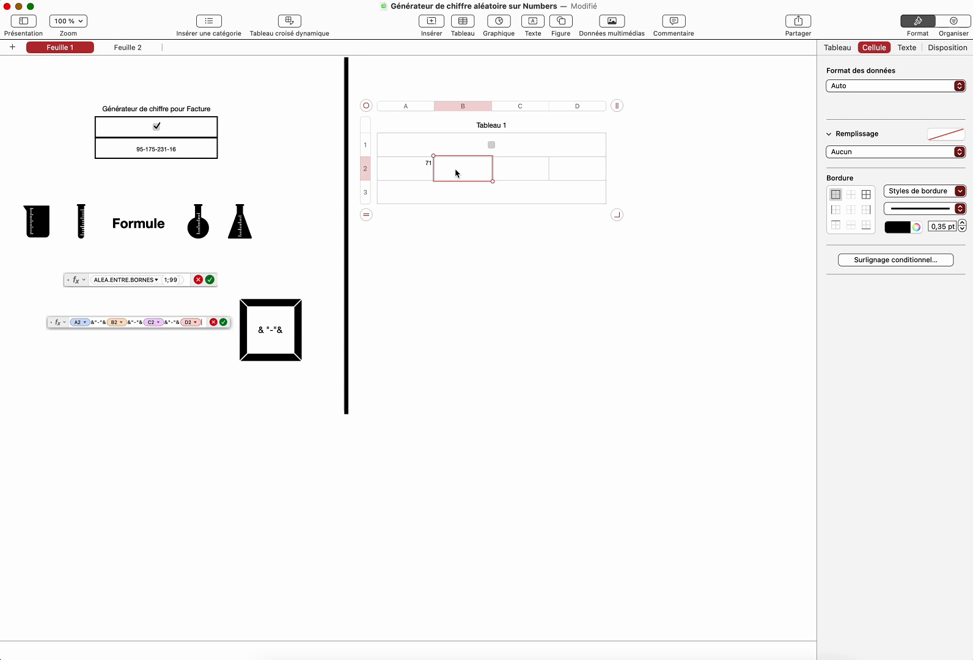
pyautogui.press('=')
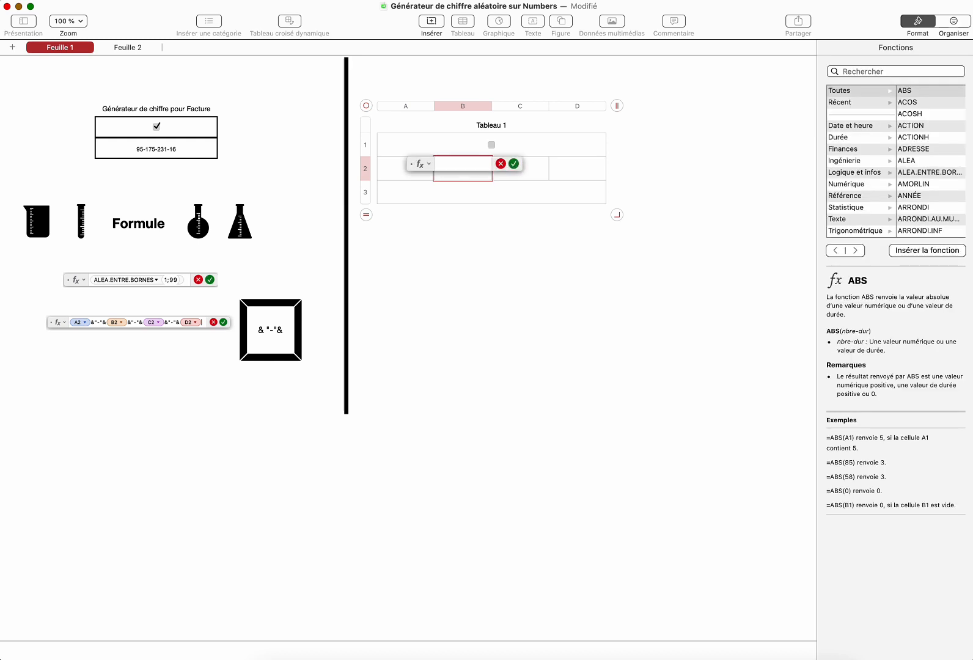
pyautogui.write('ALEA')
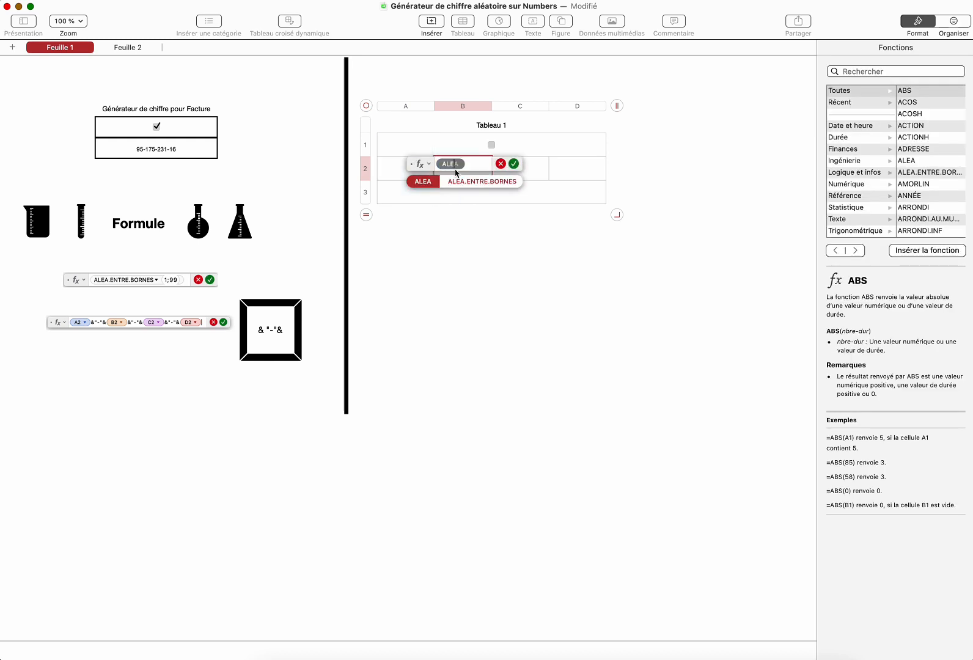
pyautogui.click(474, 184)
pyautogui.click(477, 163)
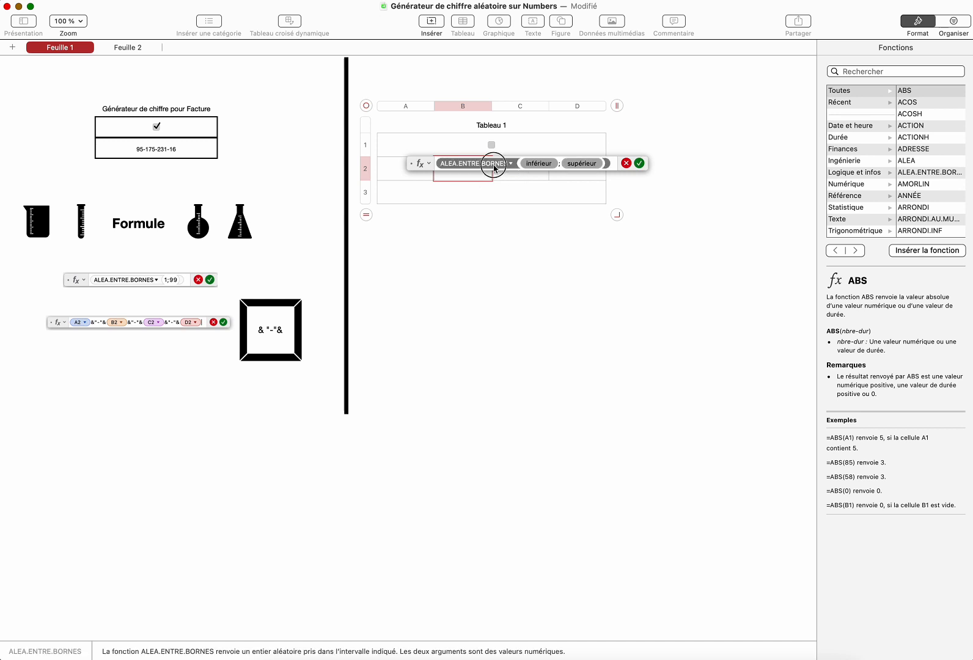
pyautogui.click(469, 225)
pyautogui.click(456, 164)
pyautogui.moveTo(418, 163); pyautogui.dragTo(383, 233)
pyautogui.click(503, 237)
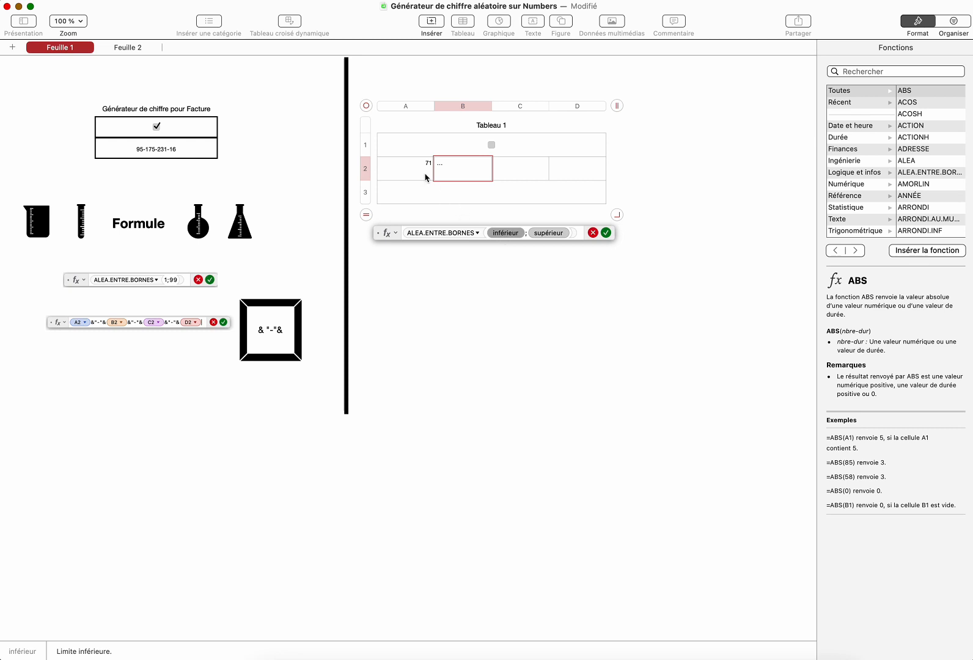
# Set the B2 formula's lower limit to 100 and upper limit to 199, and accept it.
pyautogui.write('100')
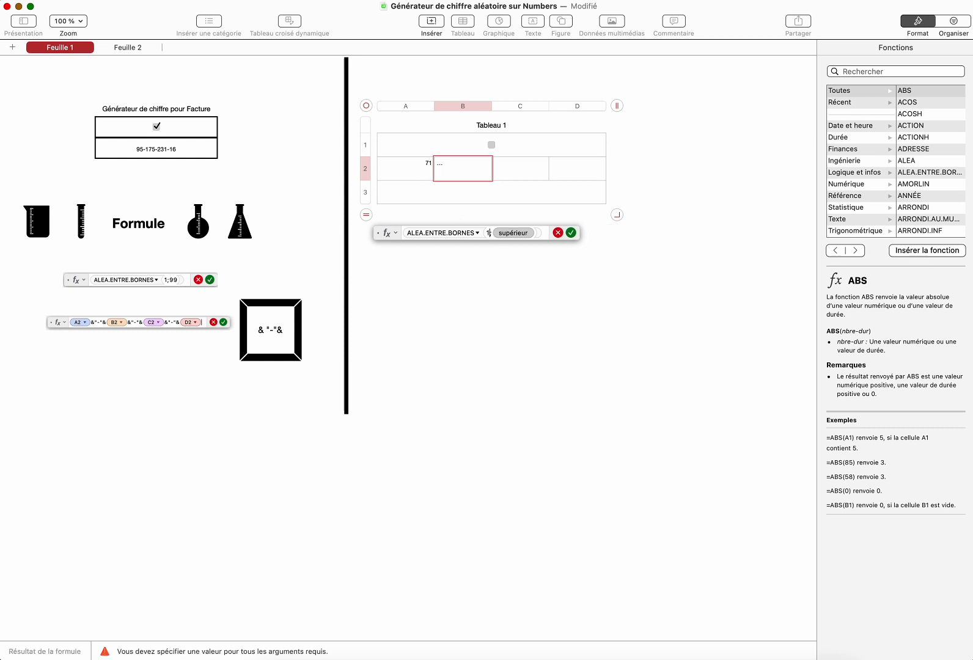
pyautogui.click(520, 235)
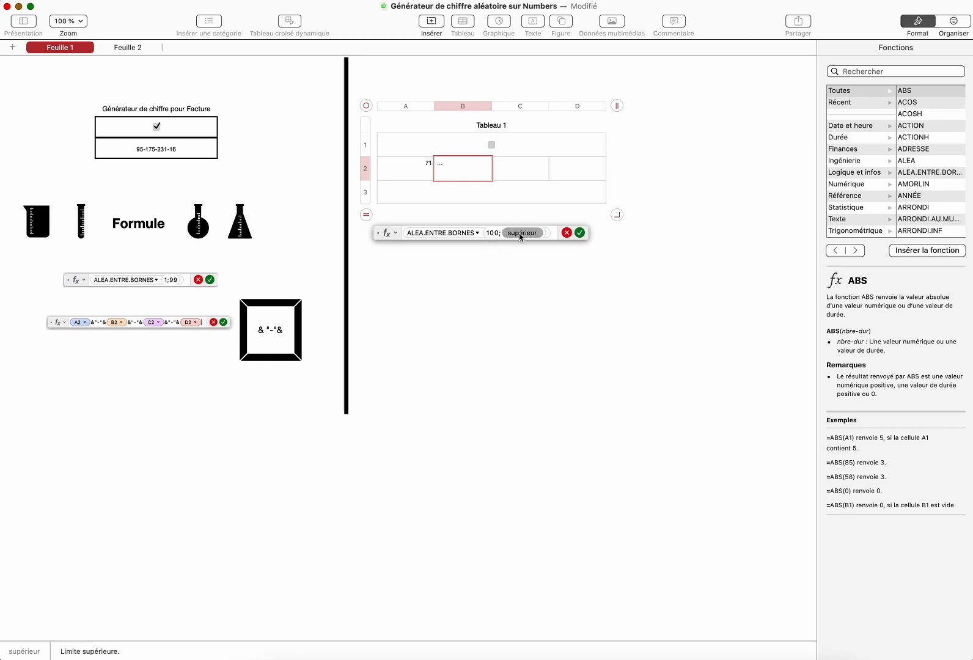
pyautogui.write('199')
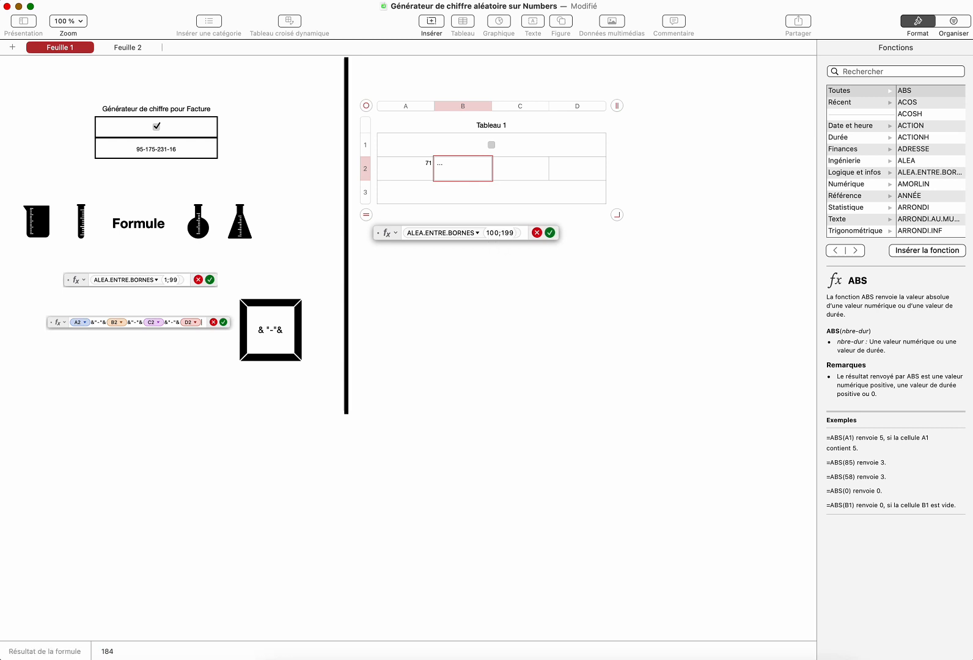
pyautogui.click(549, 233)
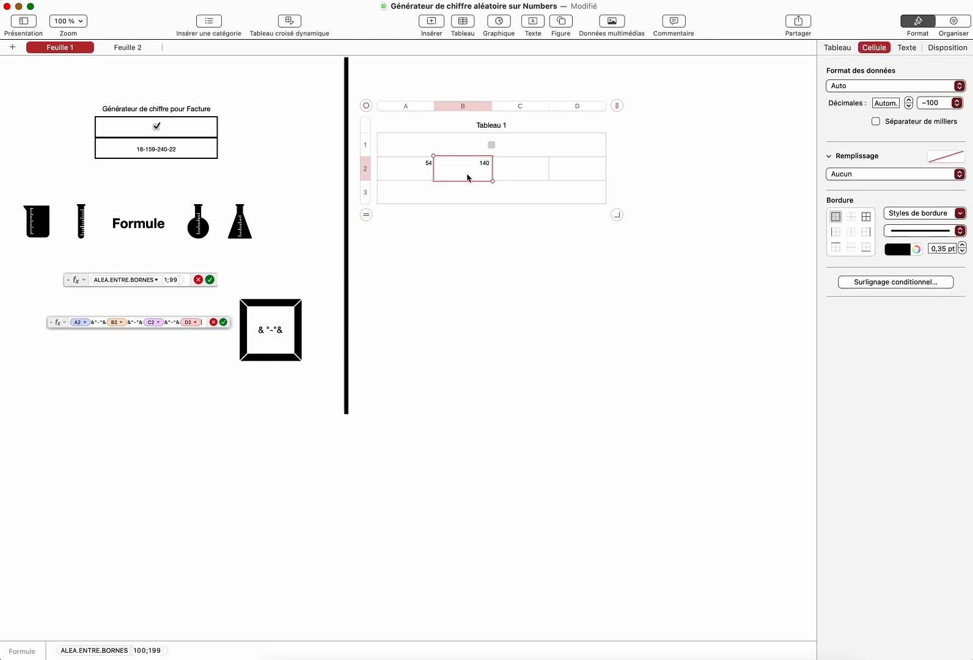
pyautogui.click(495, 256)
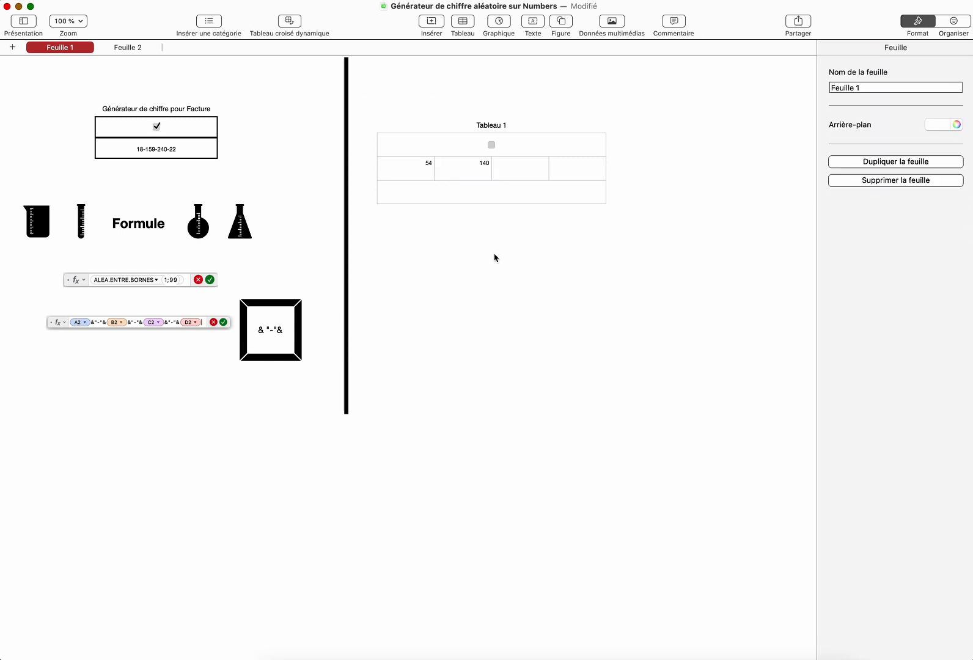
# Copy the formula from cell B2 into cells C2 and D2.
pyautogui.click(470, 166)
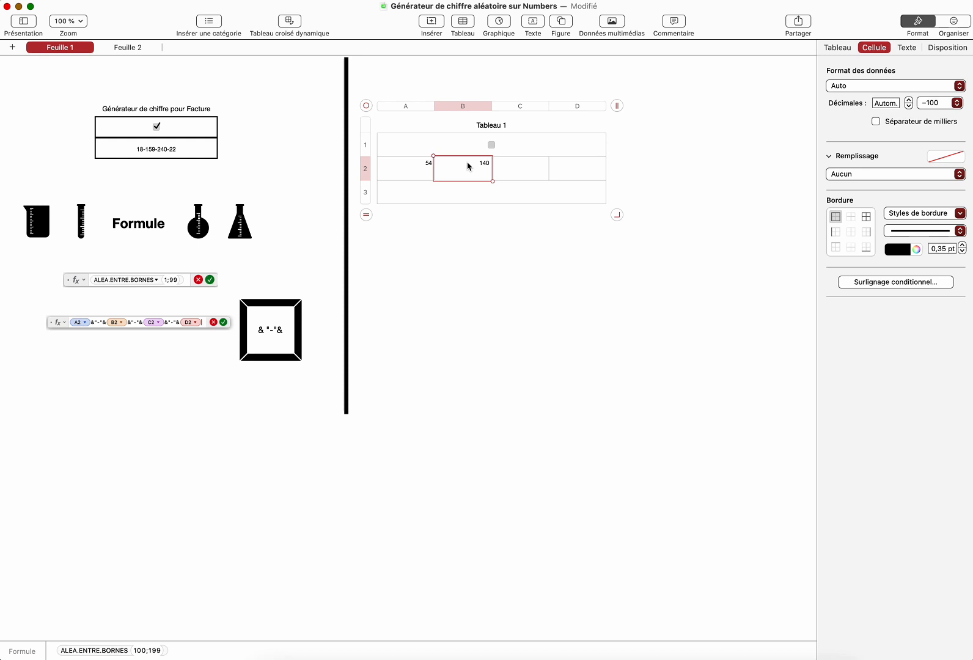
pyautogui.click(519, 169)
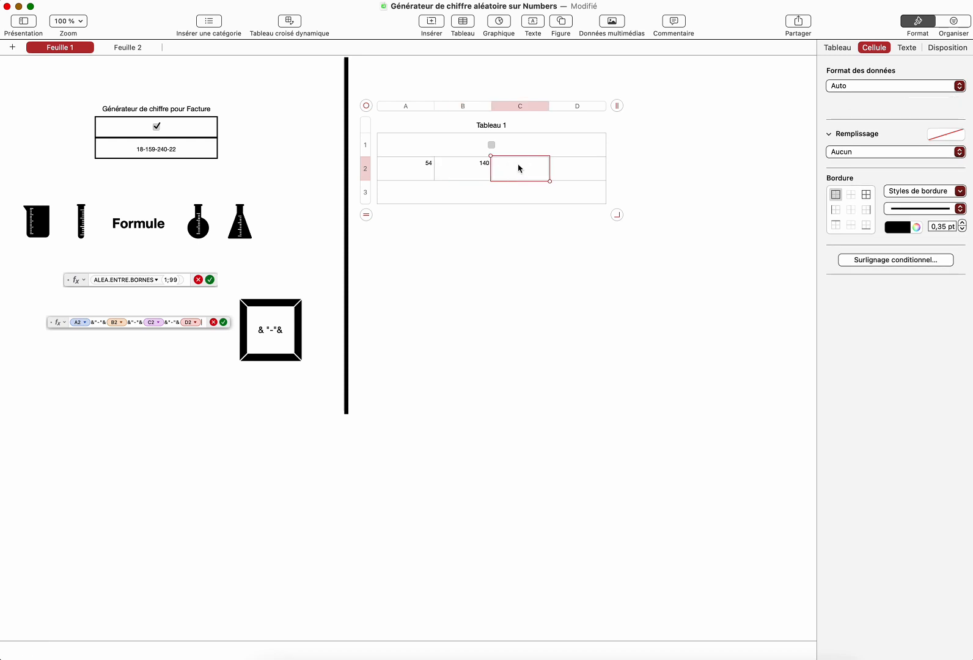
pyautogui.press('super+v')
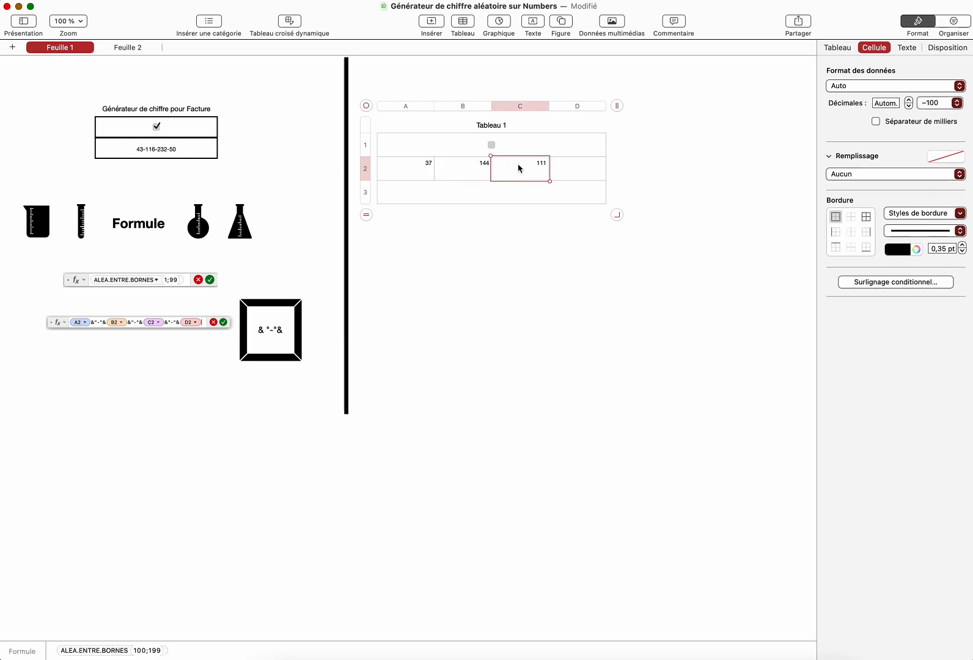
pyautogui.click(573, 170)
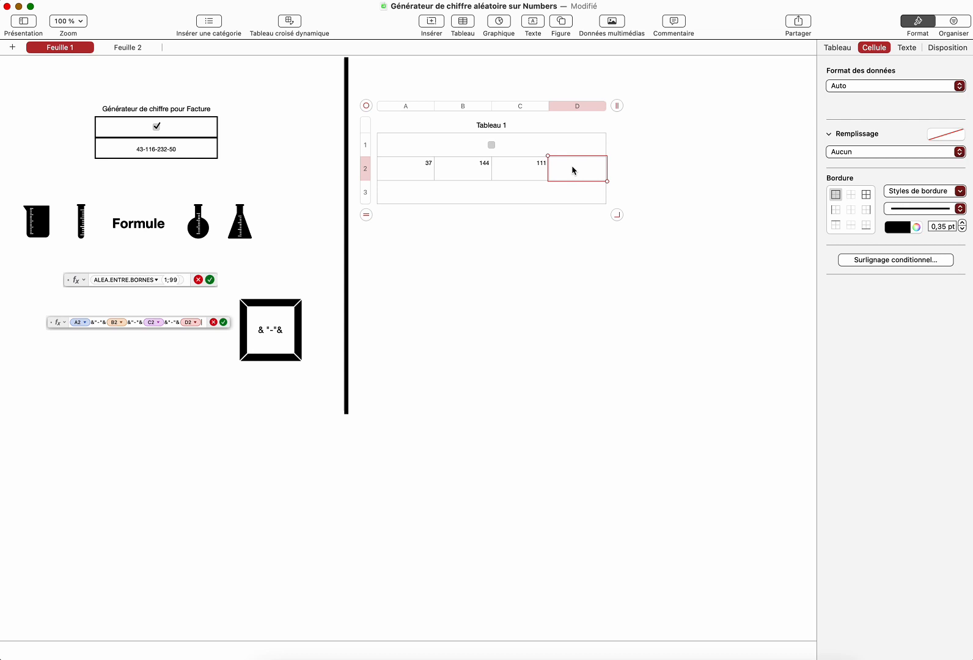
pyautogui.press('super+v')
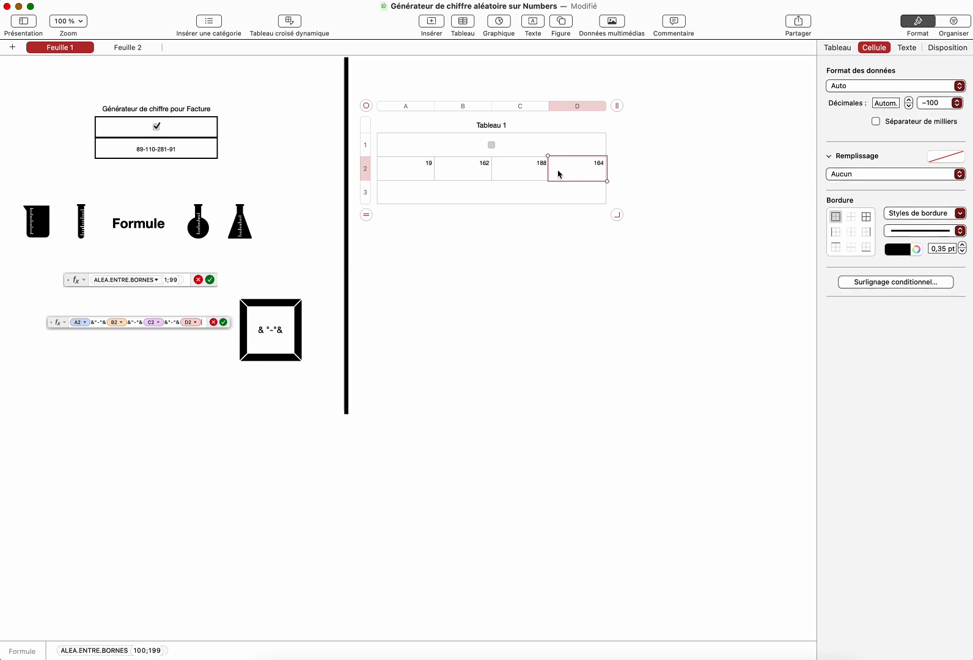
# Change the ALEA.ENTRE.BORNES limits in cell C2 to 200 and 299.
pyautogui.click(511, 171)
pyautogui.doubleClick(511, 171)
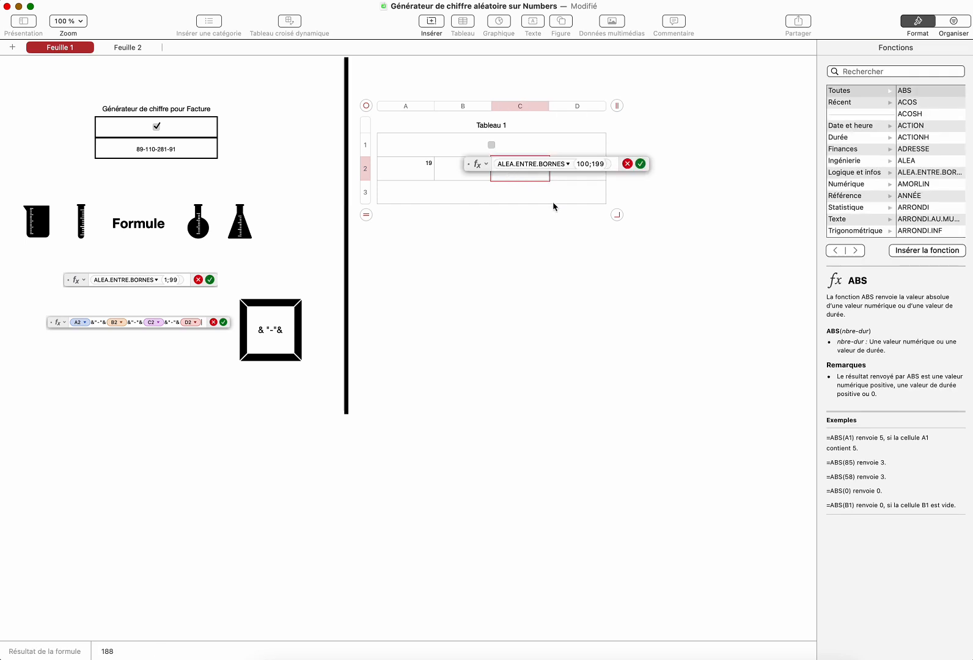
pyautogui.click(587, 164)
pyautogui.press('BackSpace')
pyautogui.write('2')
pyautogui.keyDown('shift'); pyautogui.click(598, 165); pyautogui.keyUp('shift')
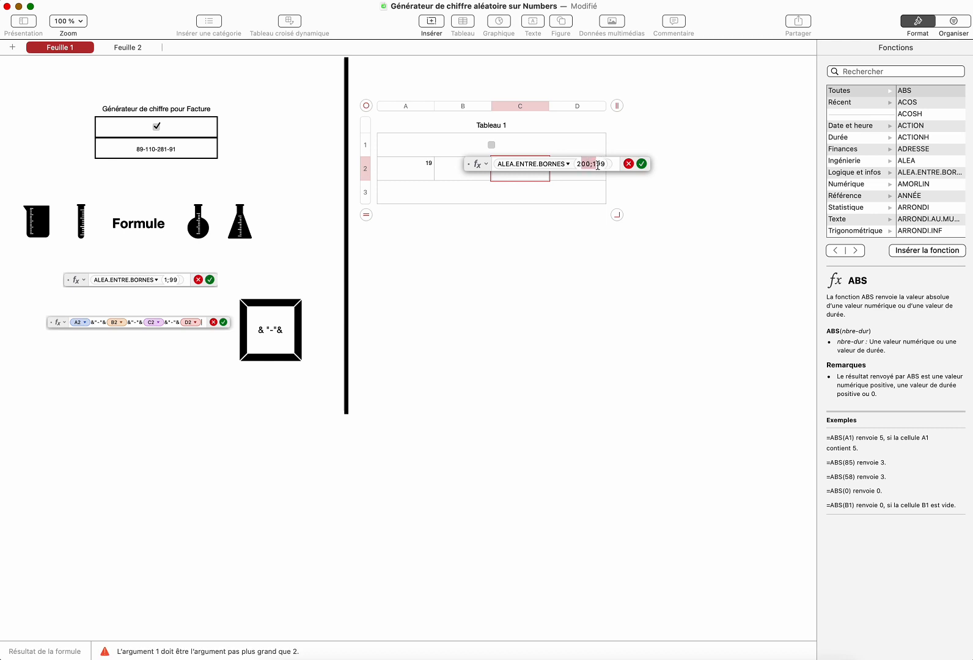
pyautogui.press('Right')
pyautogui.press('BackSpace')
pyautogui.write('2')
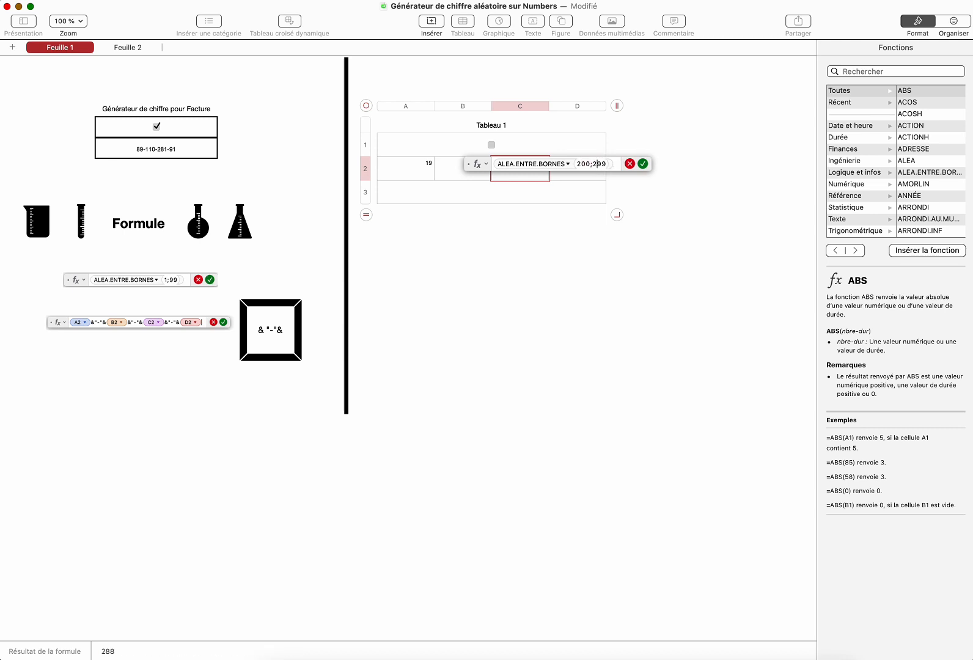
pyautogui.press('Return')
# Change the ALEA.ENTRE.BORNES limits in cell D2 to 1 and 99.
pyautogui.click(591, 169)
pyautogui.click(588, 169)
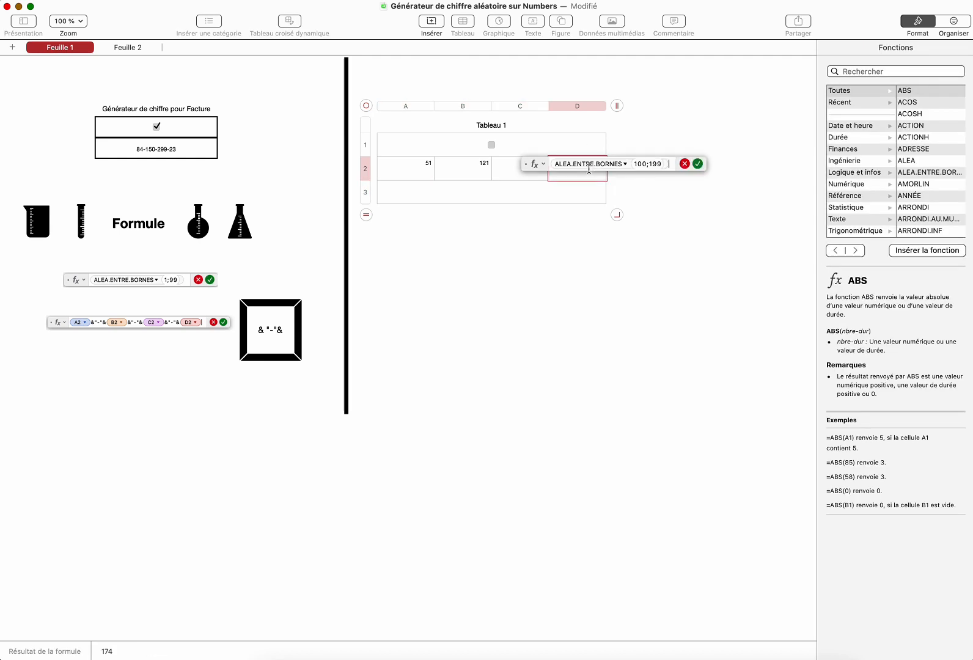
pyautogui.click(638, 163)
pyautogui.press('BackSpace')
pyautogui.press('BackSpace')
pyautogui.press('BackSpace')
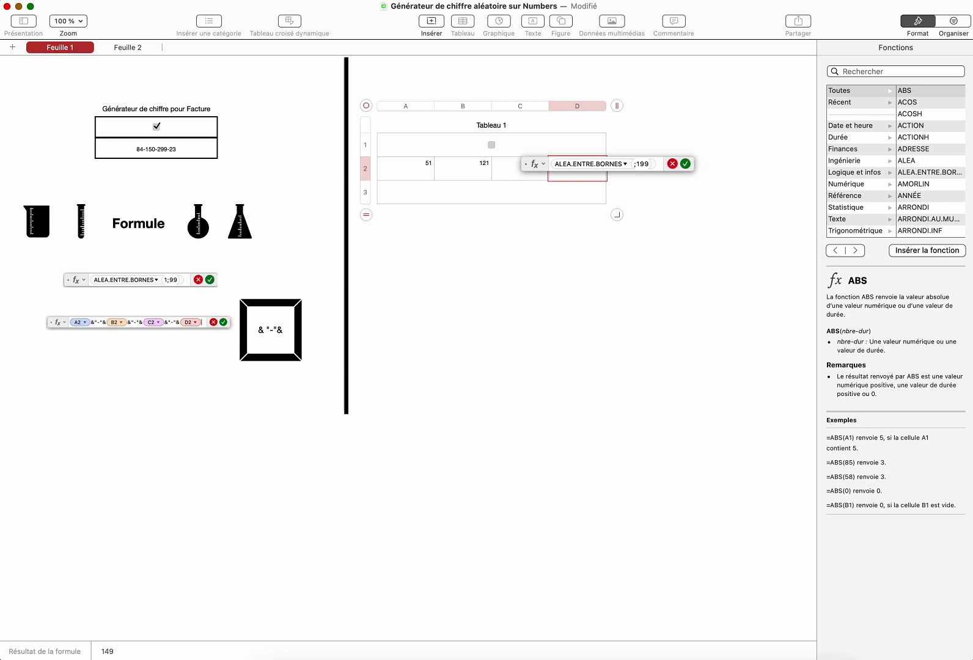
pyautogui.write('1')
pyautogui.click(643, 164)
pyautogui.press('BackSpace')
pyautogui.press('Return')
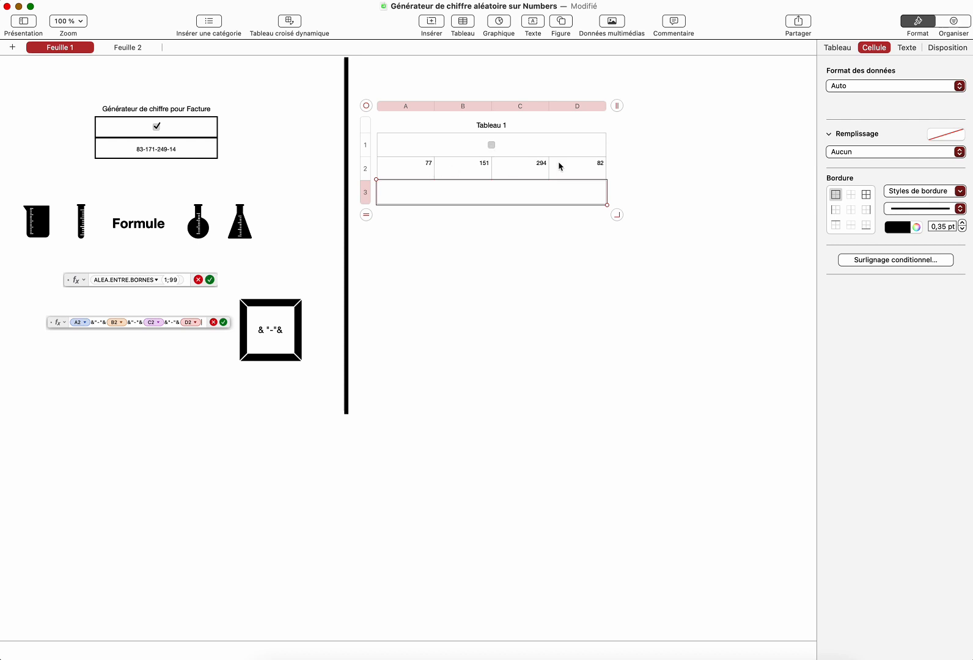
# Toggle the row 1 checkbox several times to regenerate the random numbers, leaving it checked, and deselect the table.
pyautogui.click(492, 146)
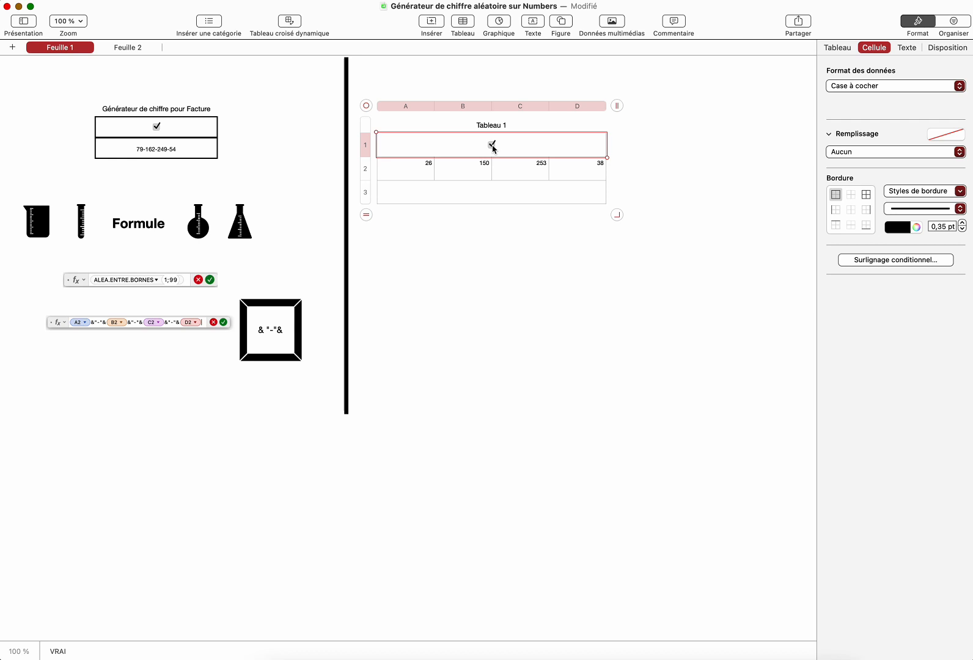
pyautogui.click(492, 147)
pyautogui.click(492, 145)
pyautogui.click(492, 146)
pyautogui.click(493, 147)
pyautogui.click(493, 147)
pyautogui.click(492, 147)
pyautogui.click(508, 234)
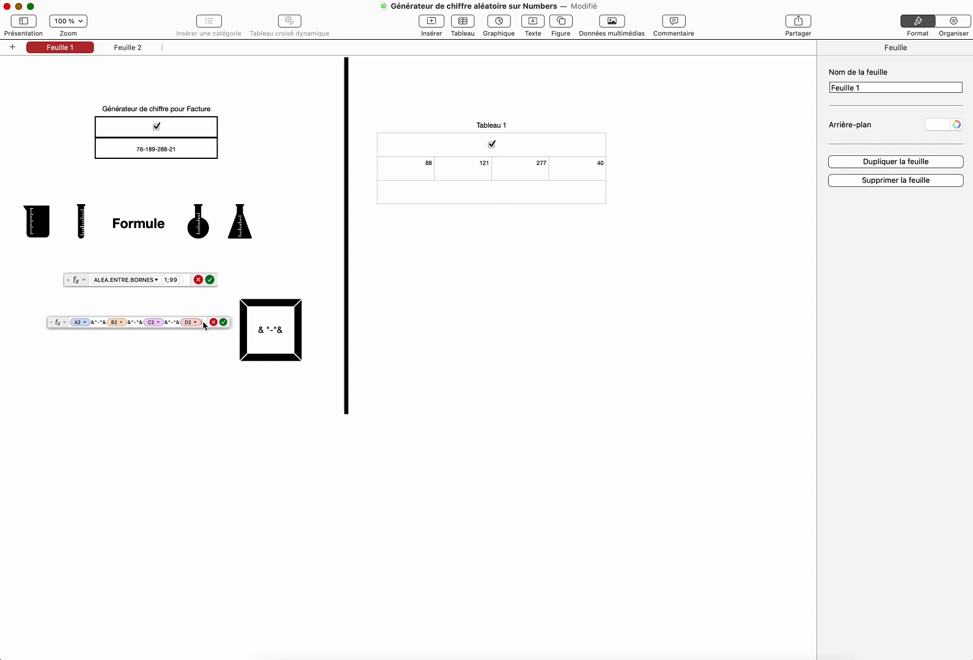
# Start the formula A2&"-"&B2 in the merged row 3 cell, with the formula editor moved below the table and widened.
pyautogui.click(475, 199)
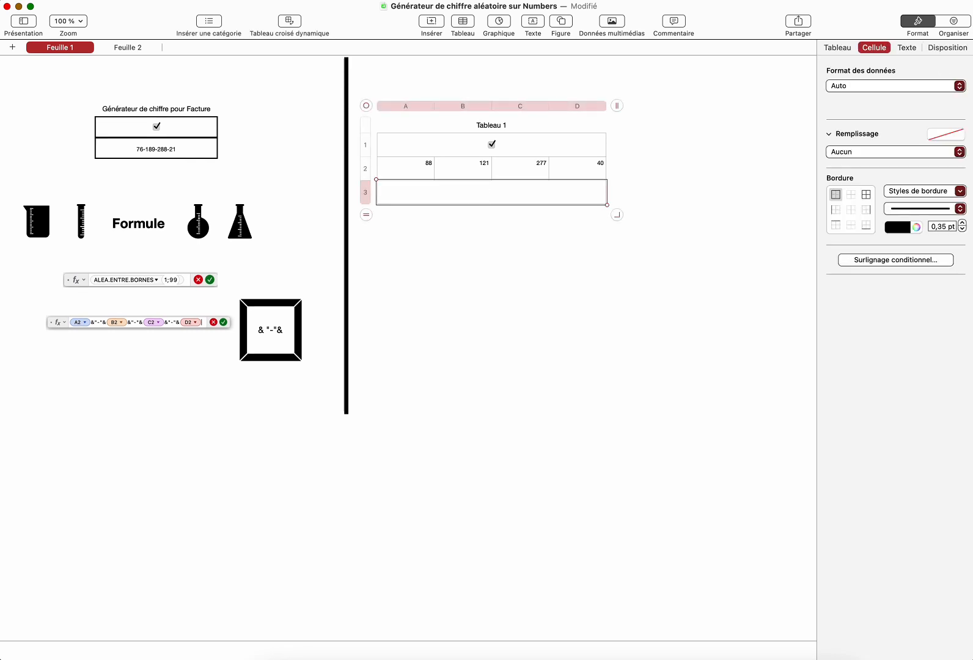
pyautogui.press('=')
pyautogui.moveTo(360, 189); pyautogui.dragTo(397, 254)
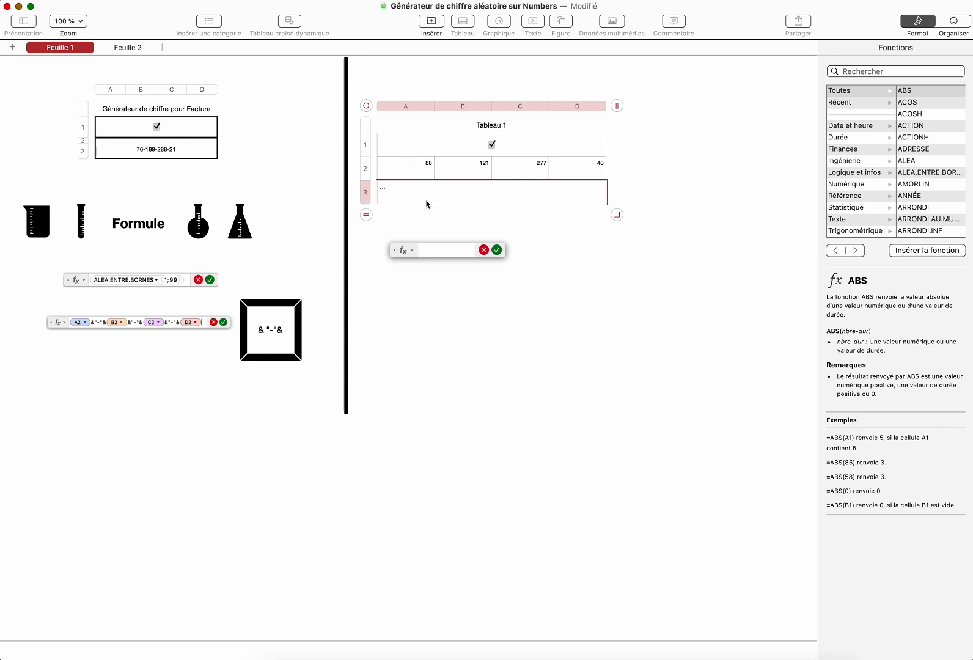
pyautogui.click(409, 170)
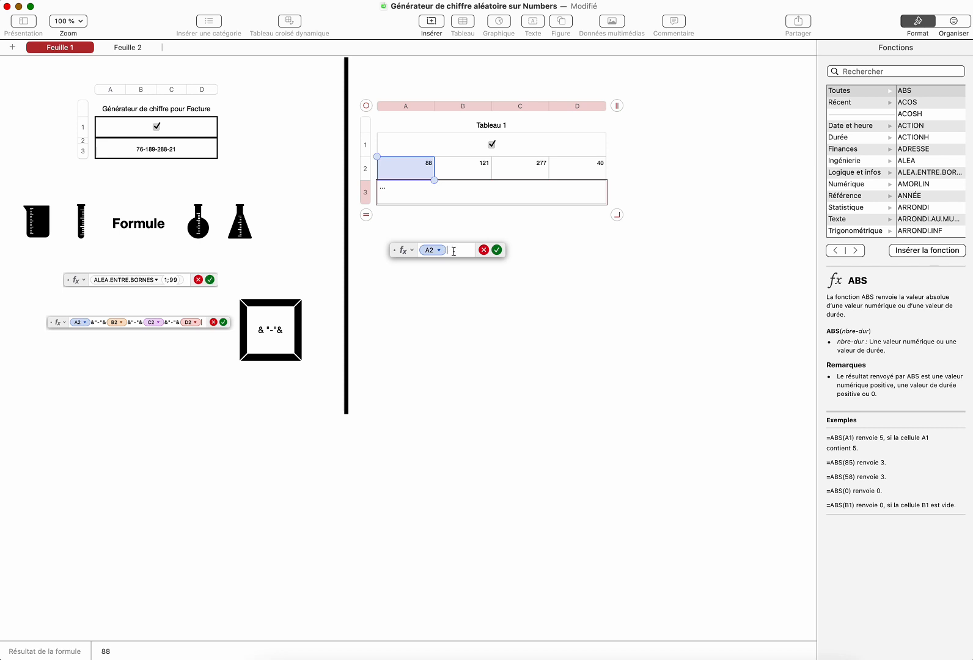
pyautogui.write('&"-"&')
pyautogui.moveTo(517, 249); pyautogui.dragTo(703, 258)
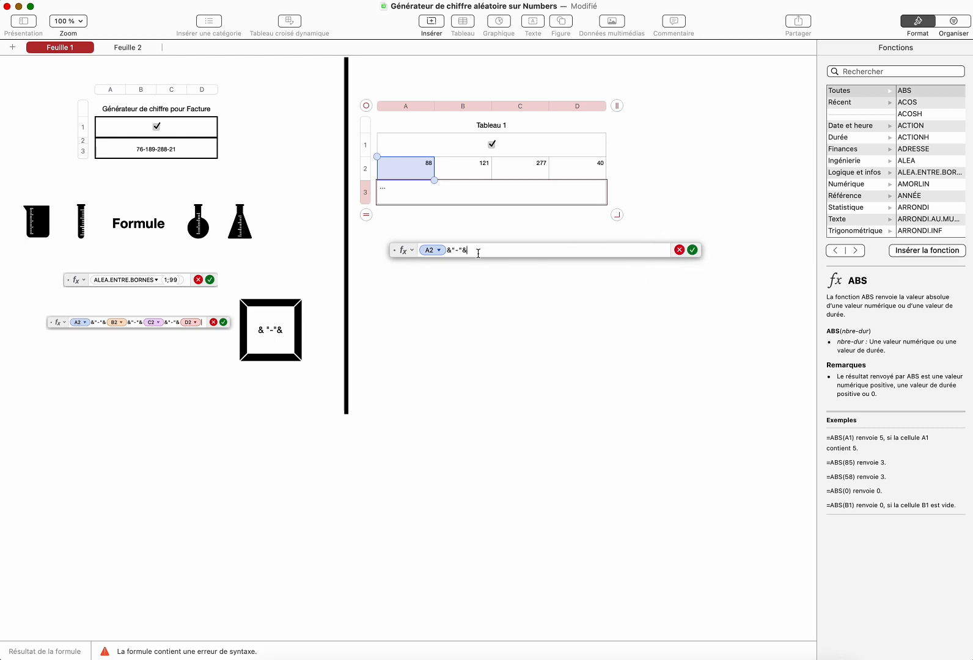
pyautogui.click(476, 168)
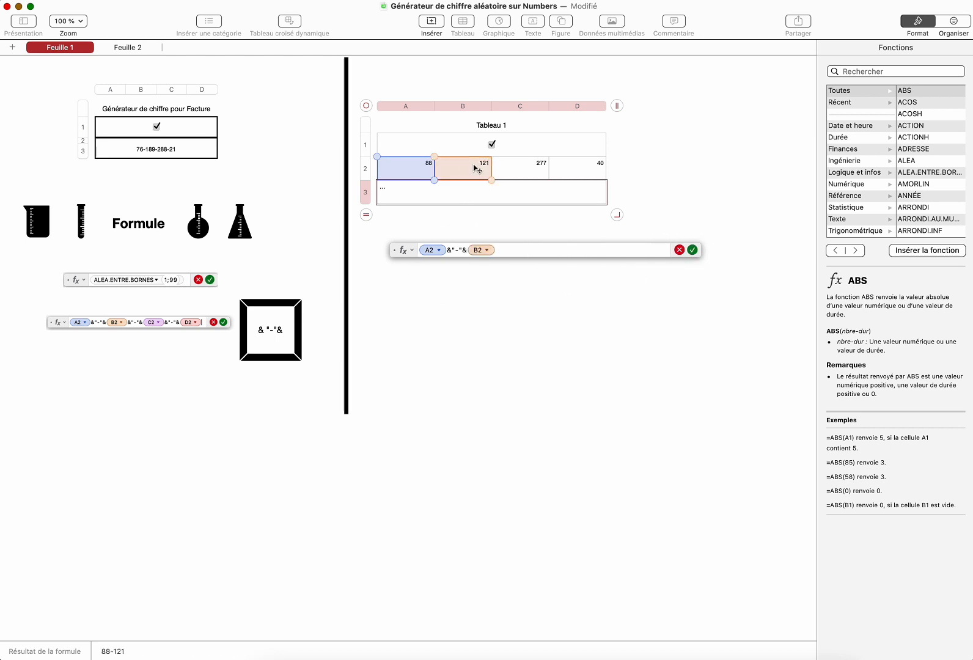
# Extend the row 3 formula after B2 with a copy of the &"-"& separator and a reference to C2.
pyautogui.moveTo(447, 250); pyautogui.dragTo(467, 250)
pyautogui.press('super+c')
pyautogui.click(497, 250)
pyautogui.press('super+v')
pyautogui.click(521, 172)
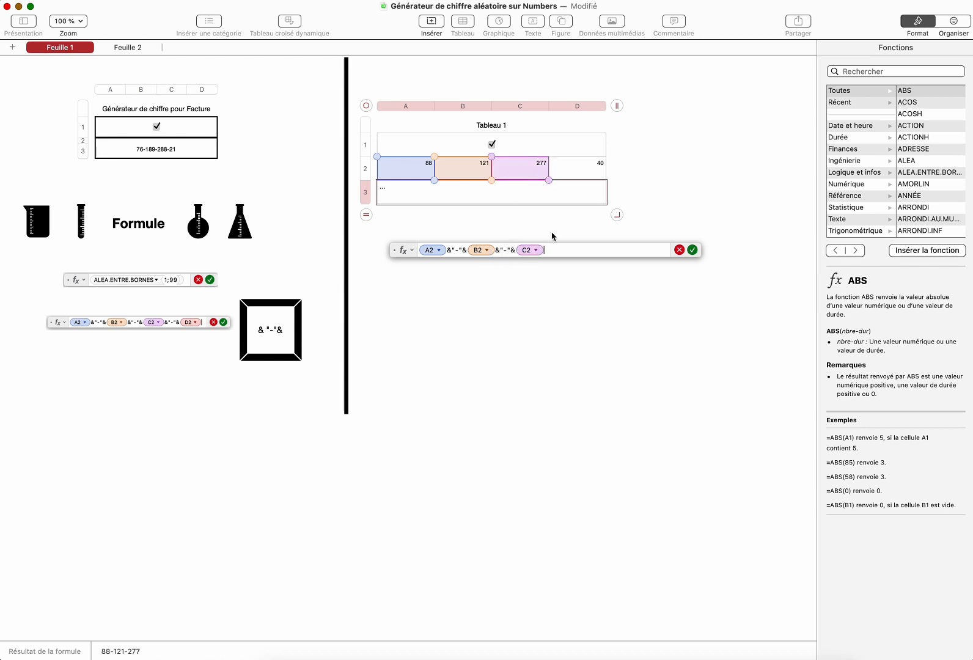
# Complete the row 3 formula with another &"-"& separator and a reference to D2, and accept it.
pyautogui.write('&"-"&')
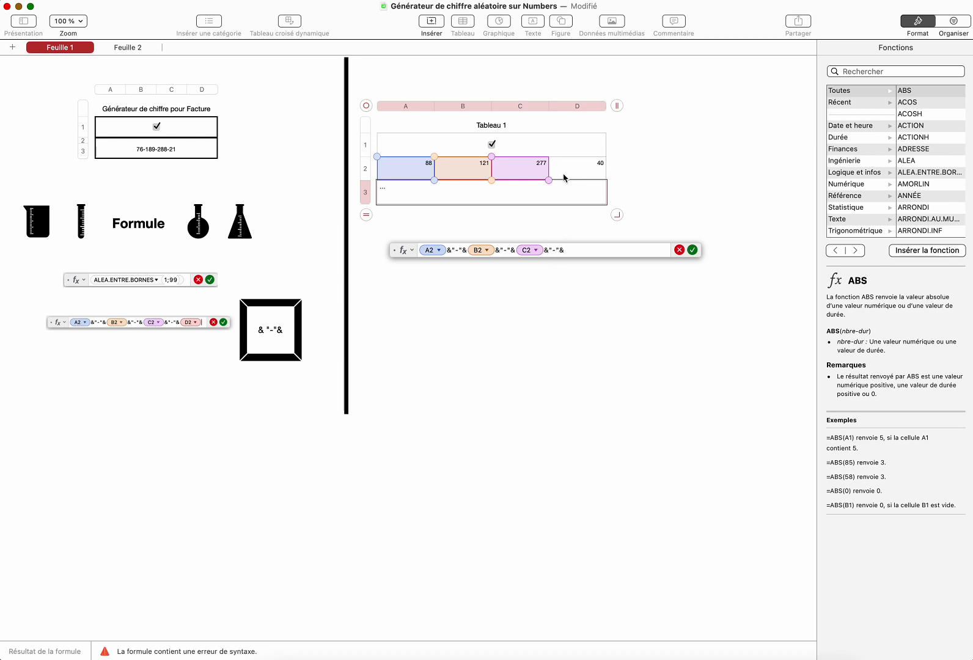
pyautogui.click(568, 174)
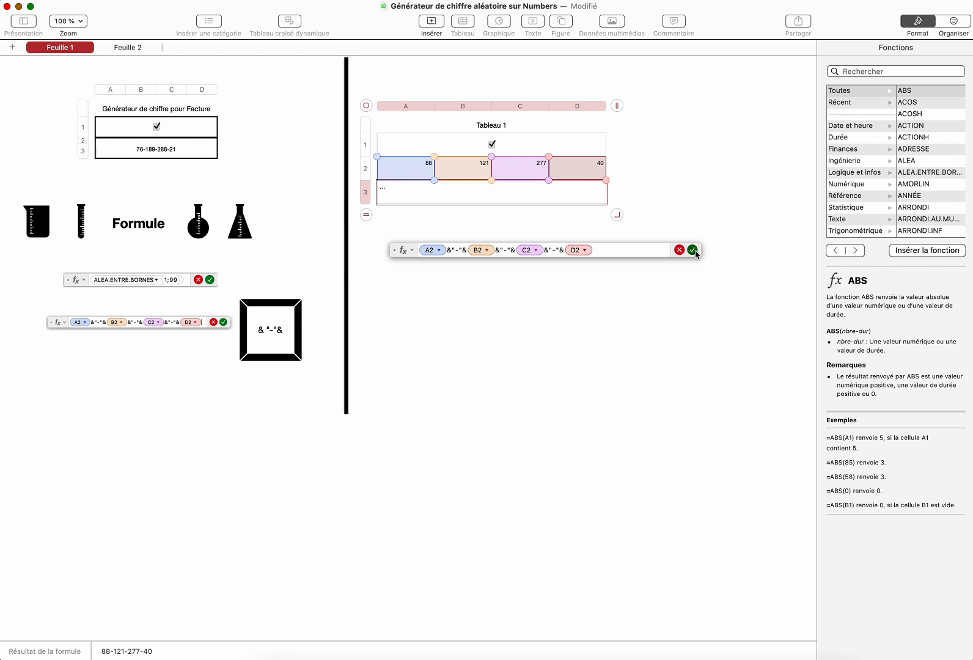
pyautogui.click(692, 250)
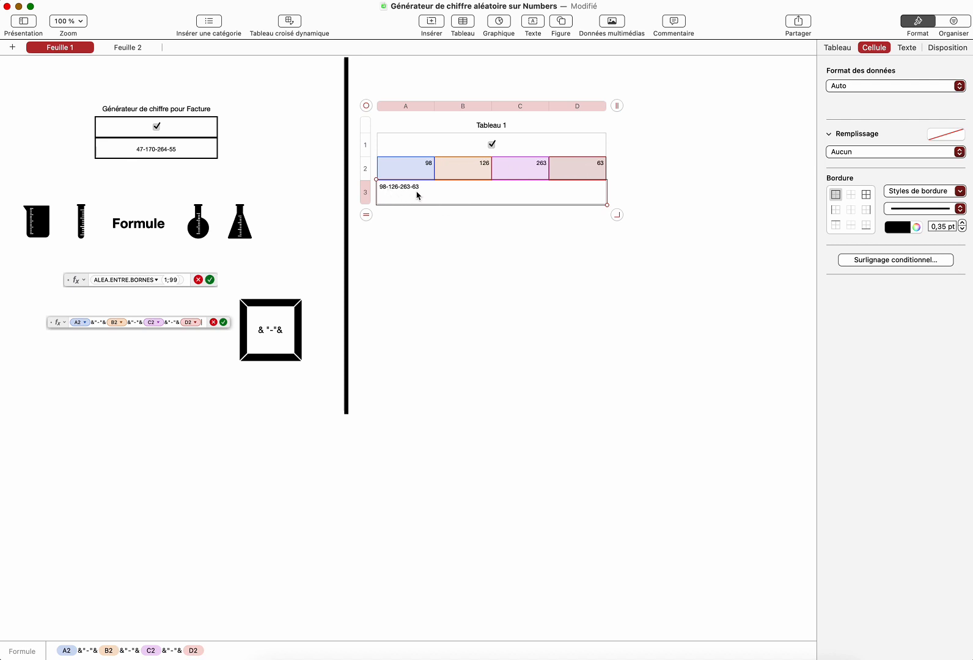
# Centre the row 3 result horizontally with top alignment, and reduce the height of row 3 slightly.
pyautogui.click(907, 48)
pyautogui.click(869, 268)
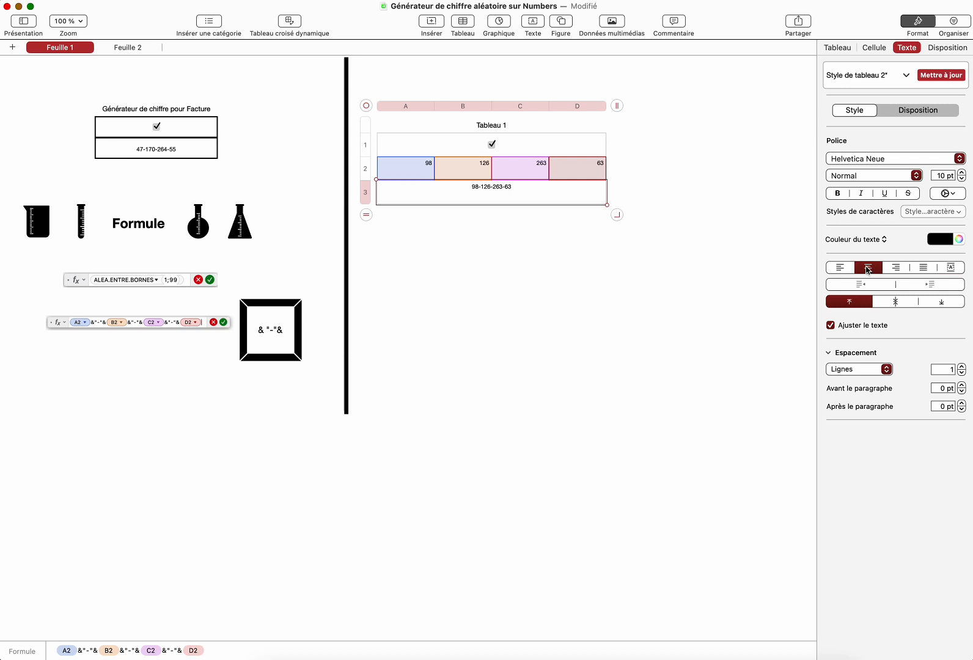
pyautogui.click(854, 304)
pyautogui.click(366, 201)
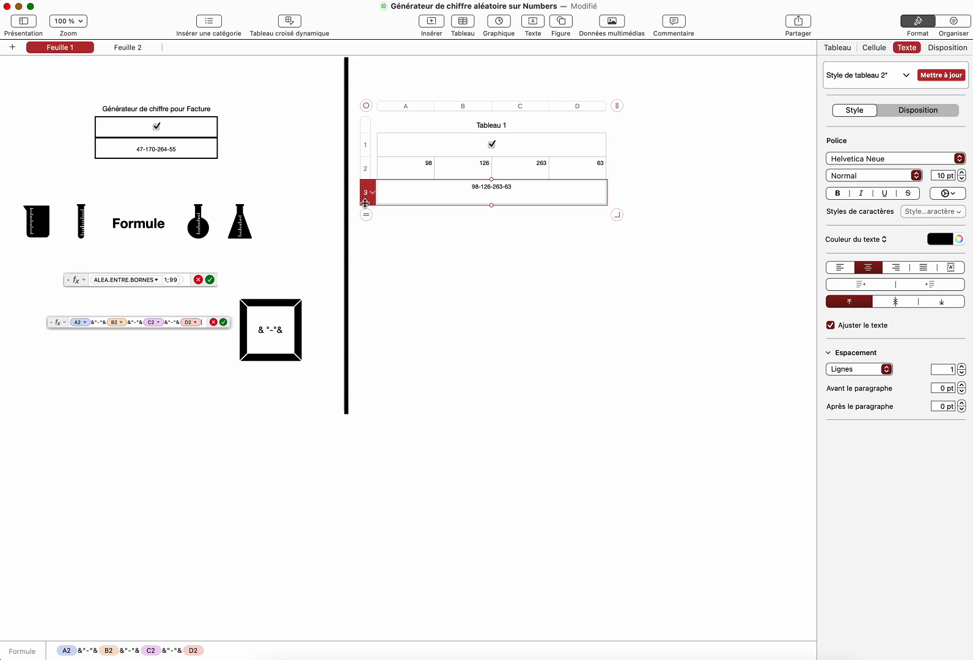
pyautogui.moveTo(365, 203); pyautogui.dragTo(365, 194)
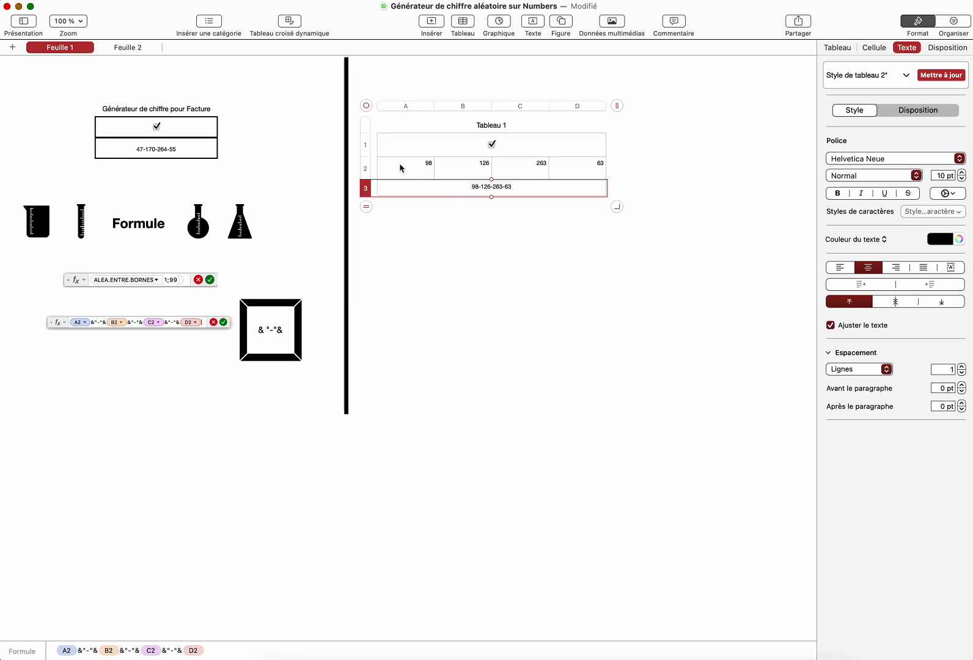
pyautogui.click(430, 223)
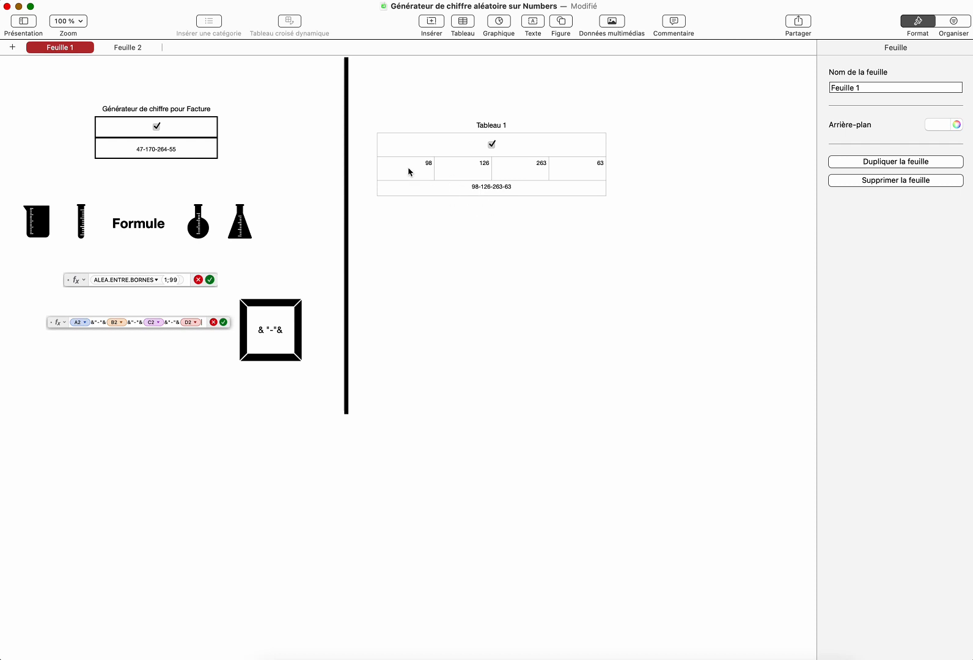
# Hide the random numbers in A2:D2 by colouring their text white and shrinking row 2 to its minimum height.
pyautogui.moveTo(408, 172); pyautogui.dragTo(597, 169)
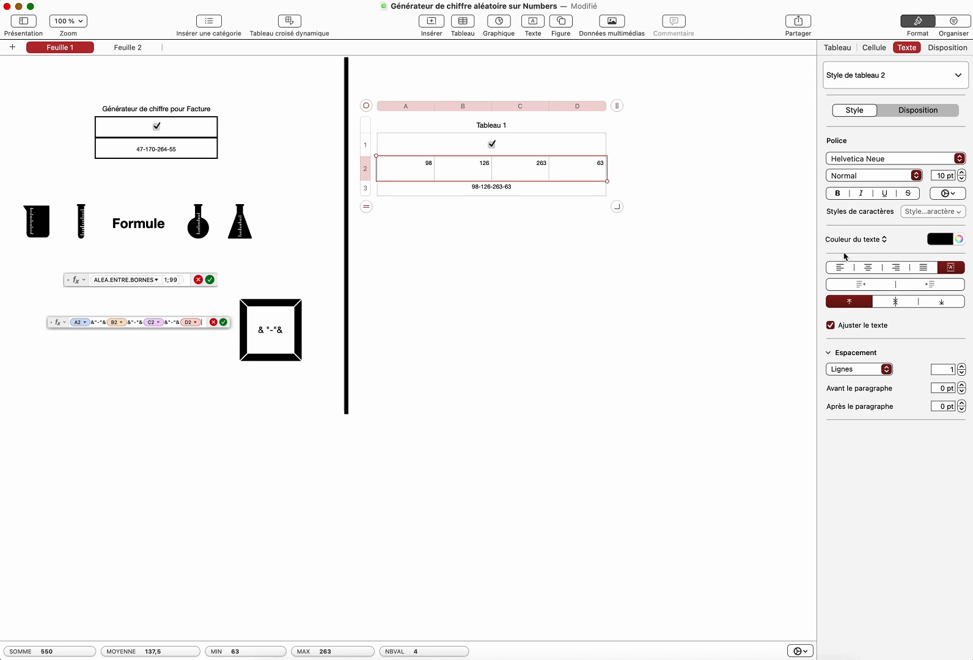
pyautogui.click(940, 239)
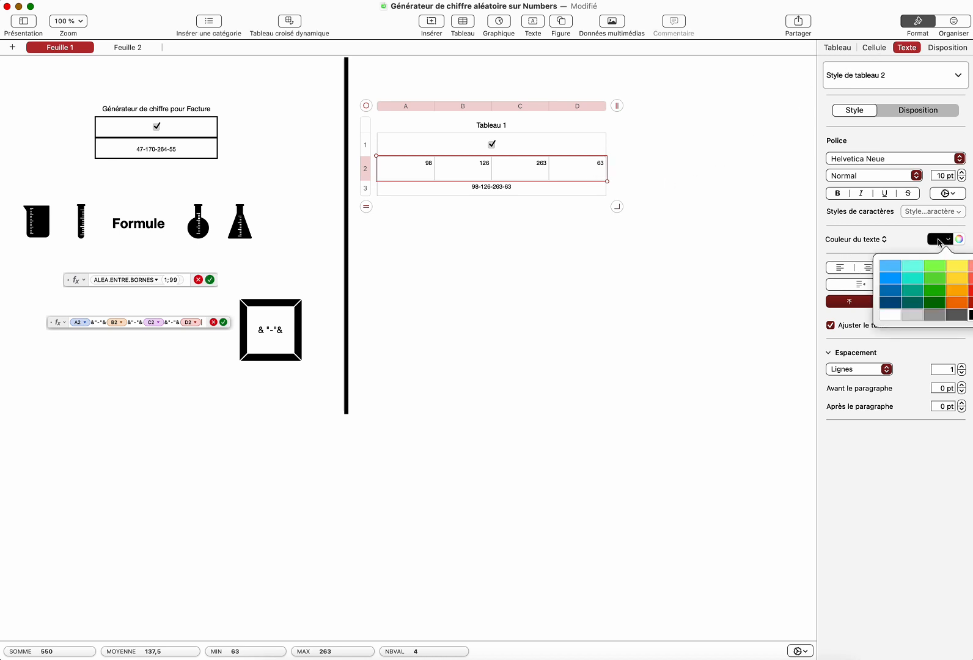
pyautogui.click(892, 316)
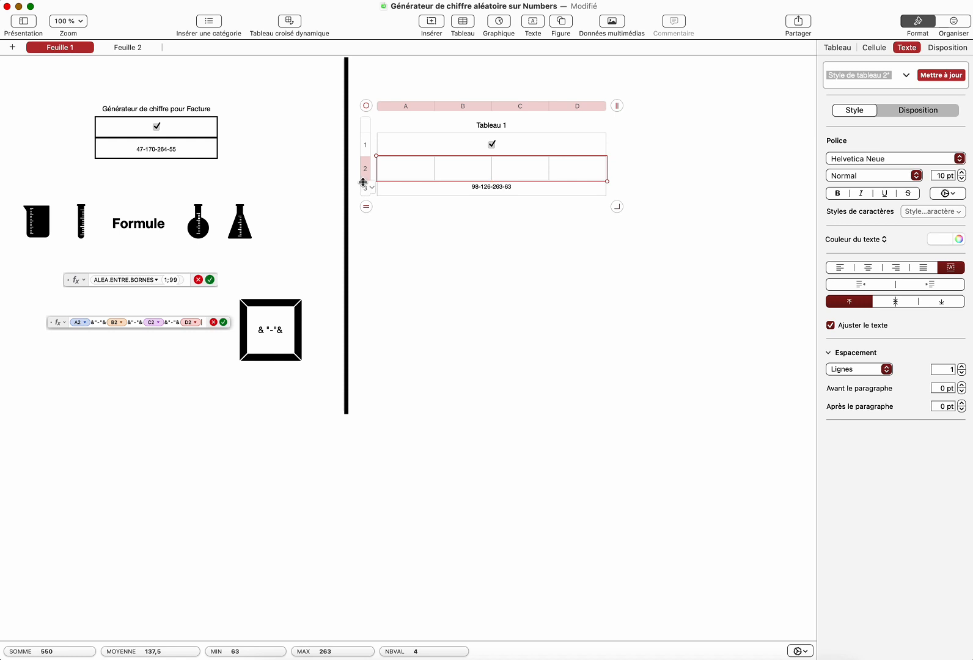
pyautogui.moveTo(361, 181); pyautogui.dragTo(361, 152)
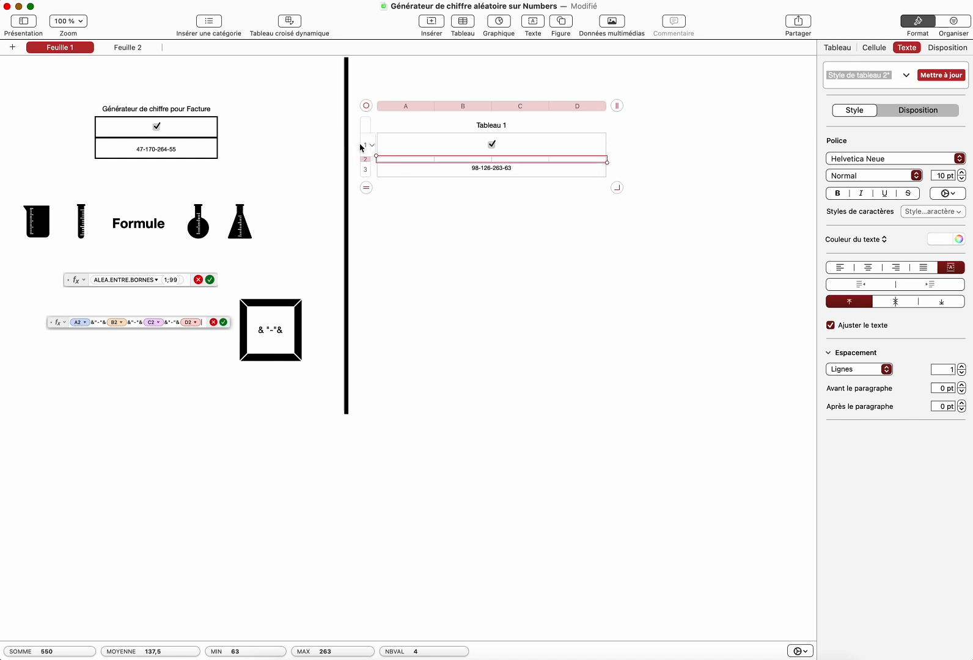
pyautogui.click(434, 208)
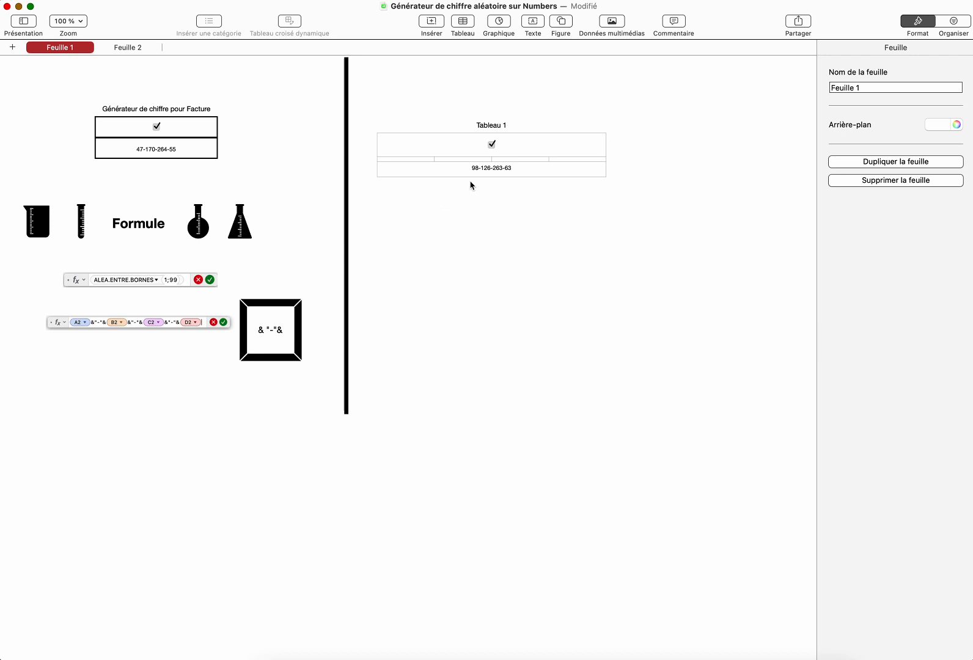
# Make row 3 slightly taller and narrow columns A to D to 42 pt each.
pyautogui.click(454, 174)
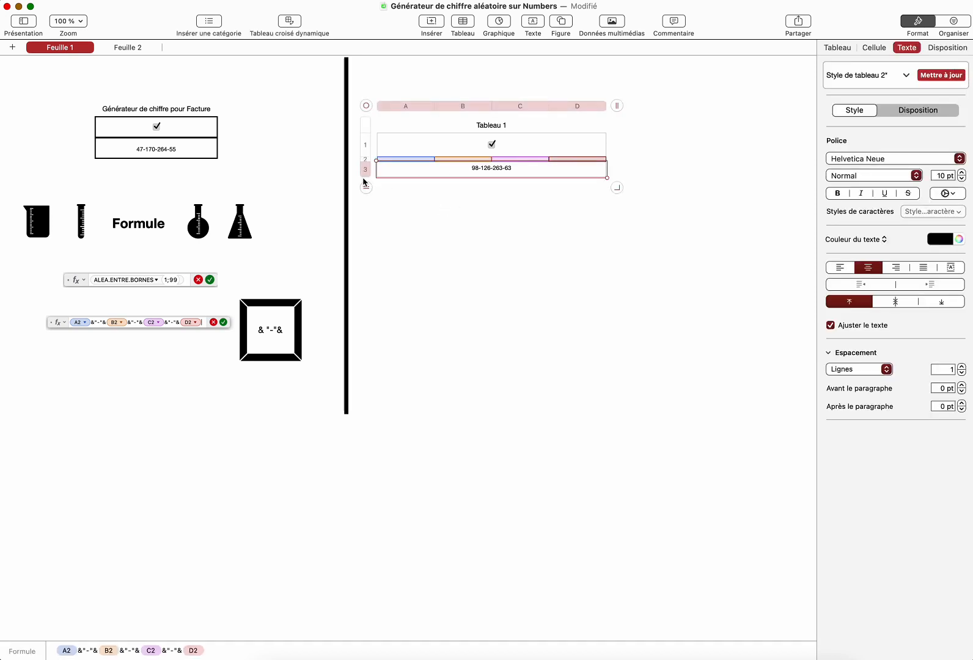
pyautogui.moveTo(365, 177); pyautogui.dragTo(364, 179)
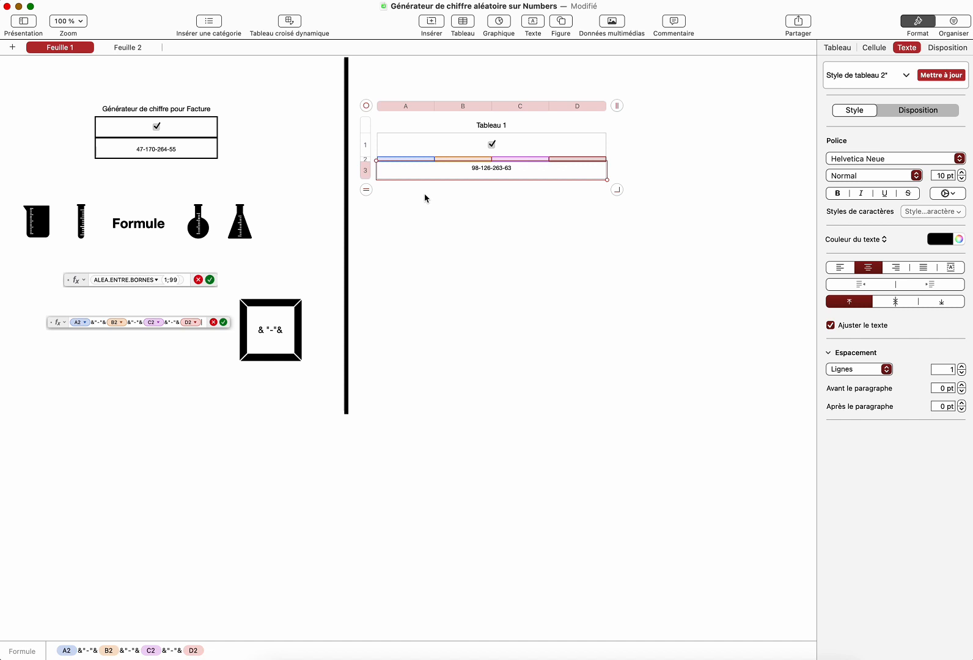
pyautogui.moveTo(387, 108); pyautogui.dragTo(610, 109)
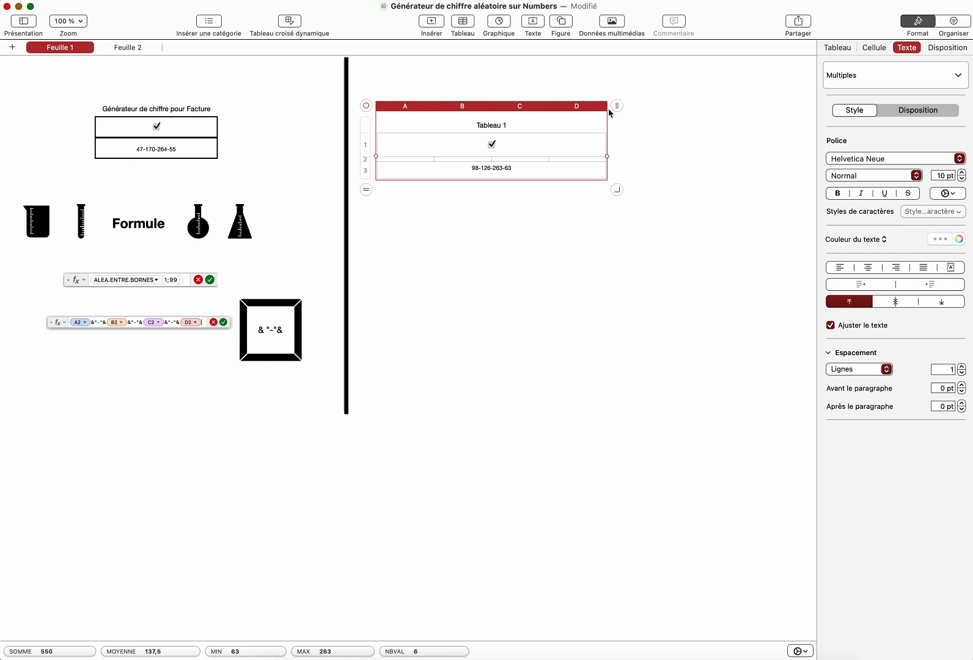
pyautogui.moveTo(607, 106); pyautogui.dragTo(474, 107)
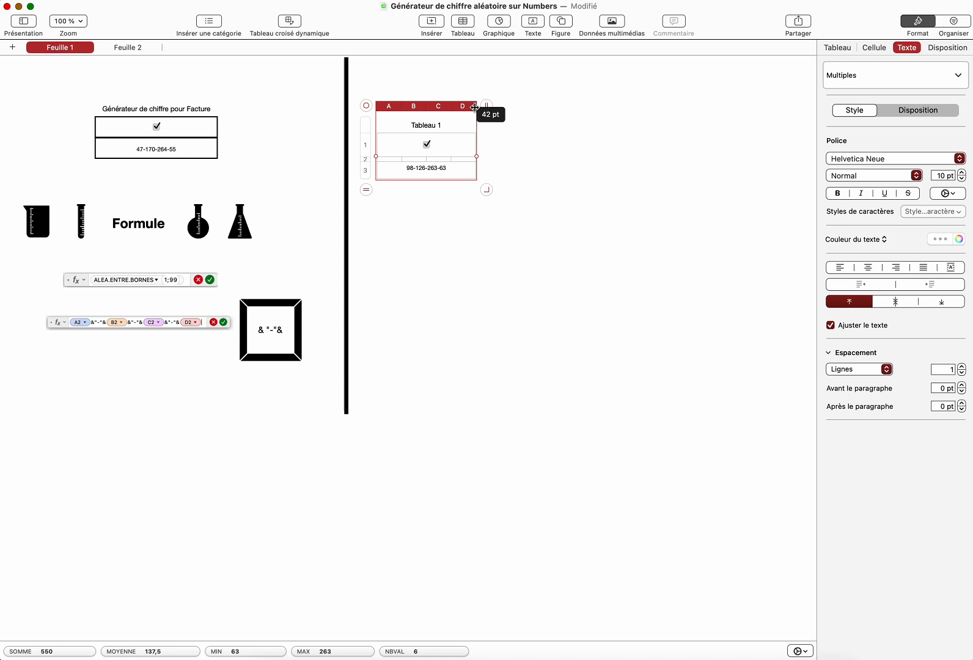
pyautogui.click(564, 141)
# Apply a 2 pt black outer border around all the cells of Tableau 1.
pyautogui.moveTo(391, 144); pyautogui.dragTo(460, 185)
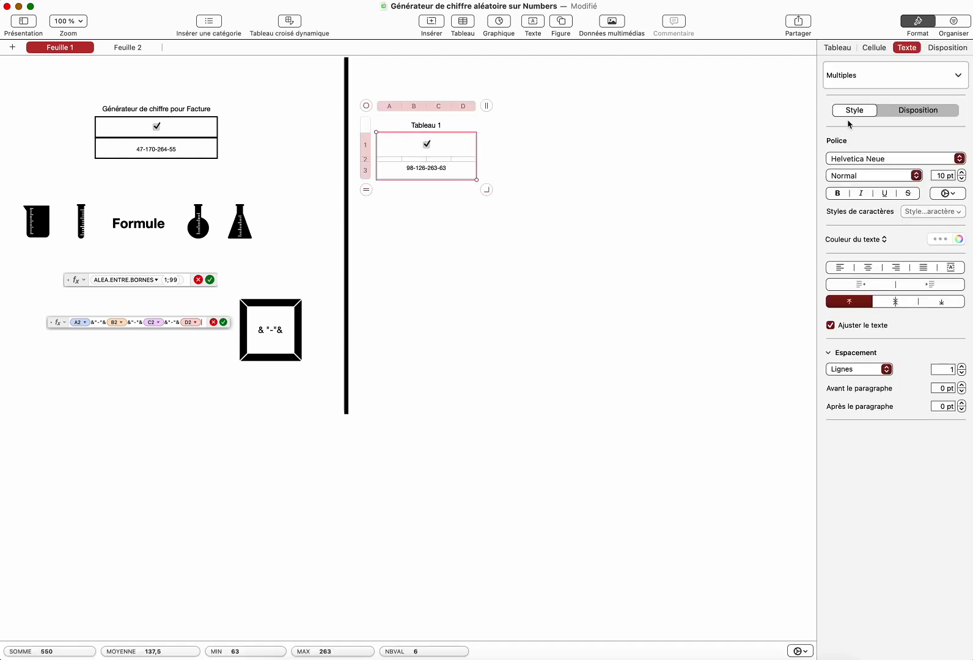
pyautogui.click(874, 48)
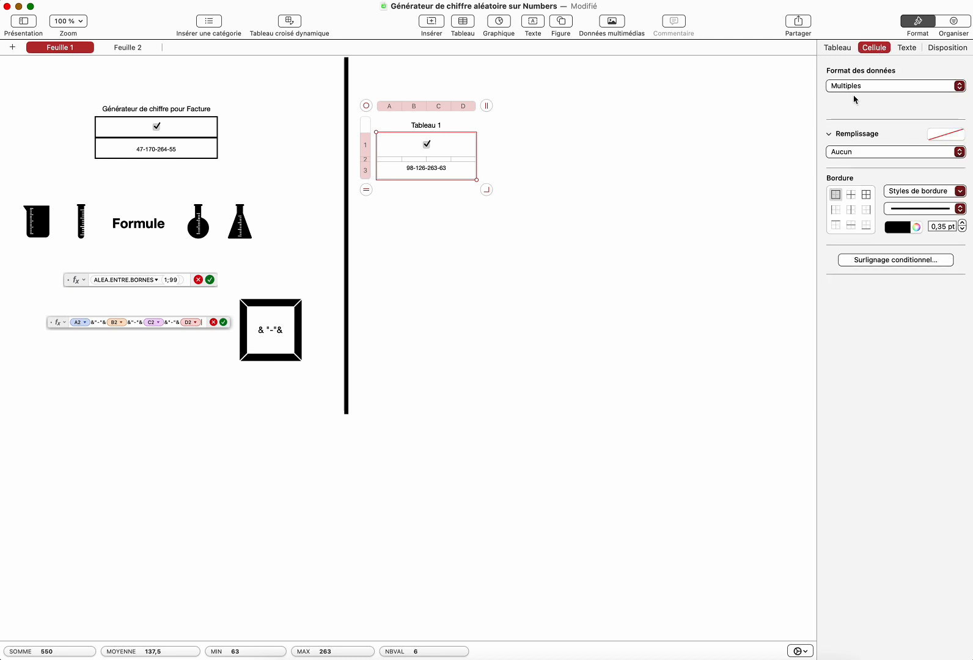
pyautogui.click(835, 195)
pyautogui.click(962, 224)
pyautogui.click(962, 223)
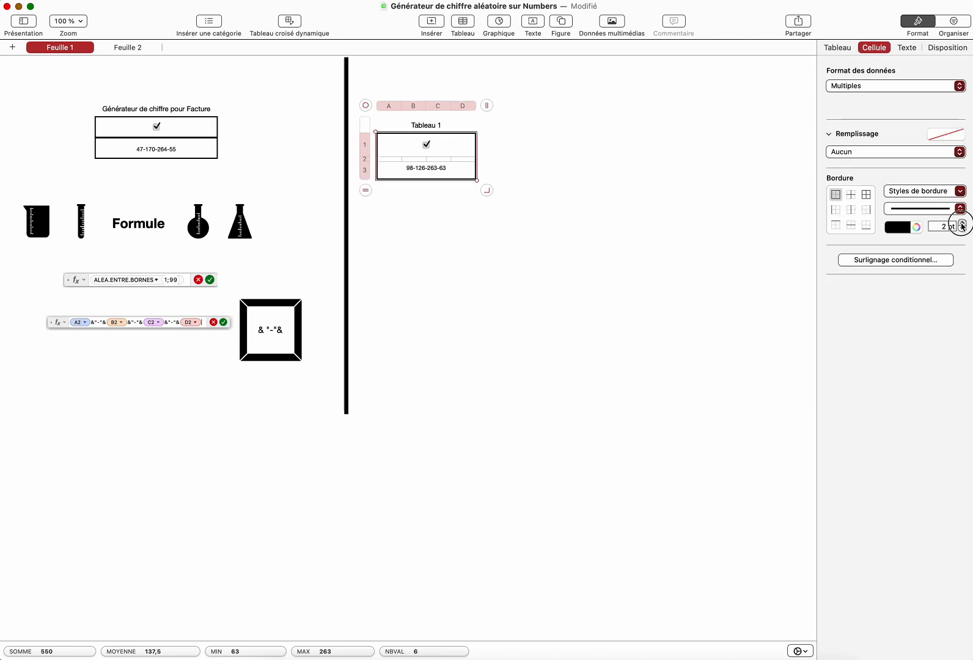
pyautogui.click(851, 226)
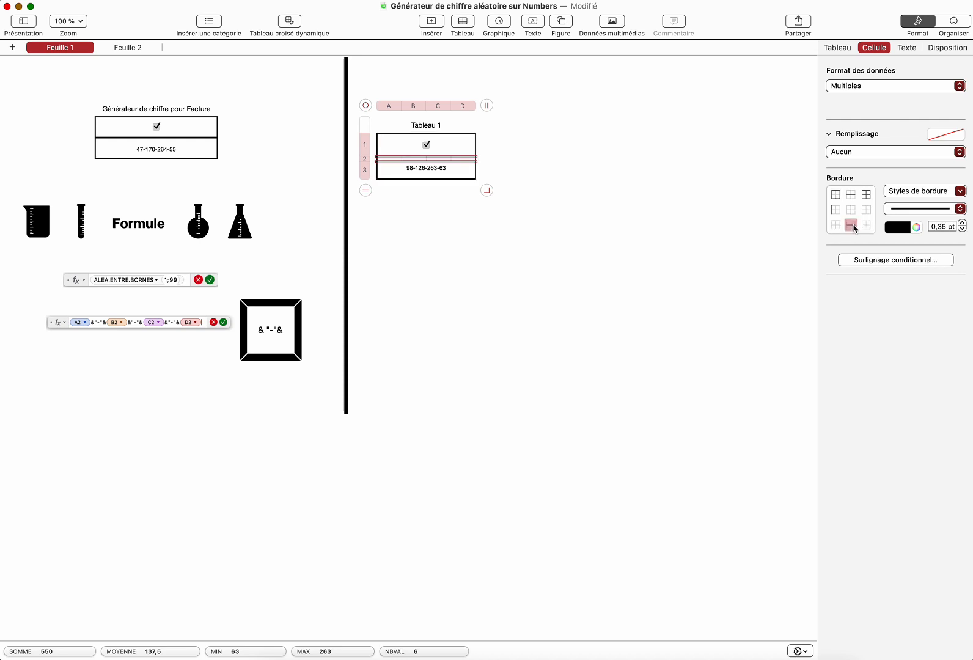
pyautogui.click(647, 196)
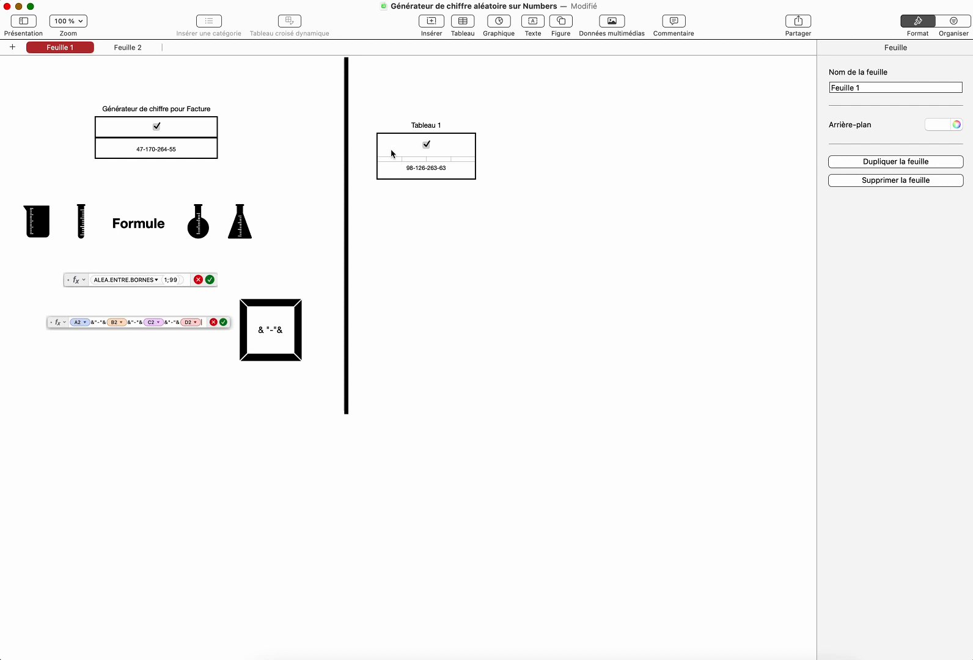
# Add a 2 pt bottom border to the row 1 checkbox cell as a dividing line.
pyautogui.click(393, 146)
pyautogui.click(441, 144)
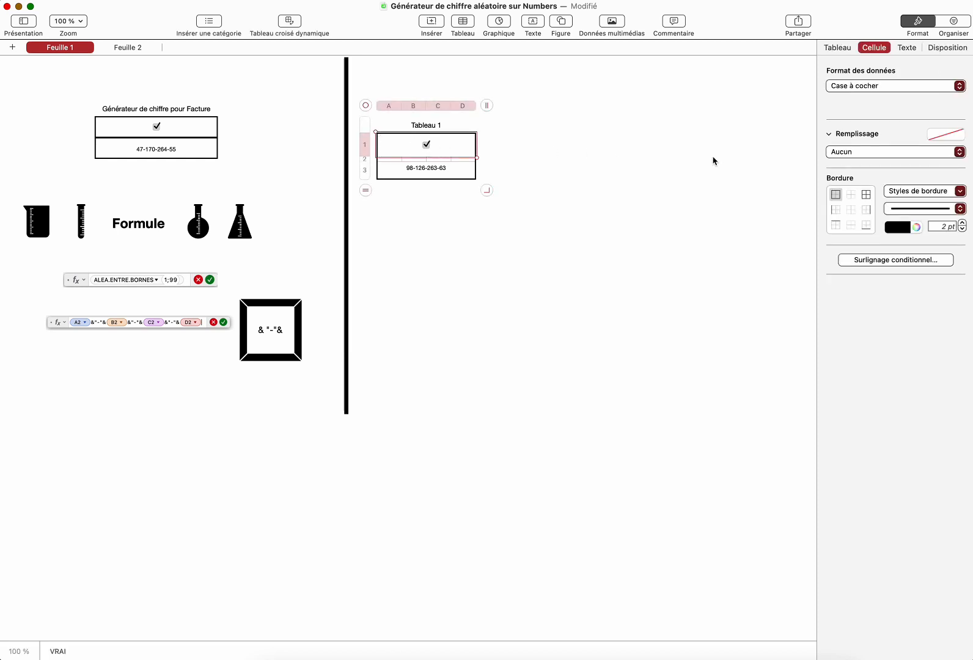
pyautogui.click(868, 226)
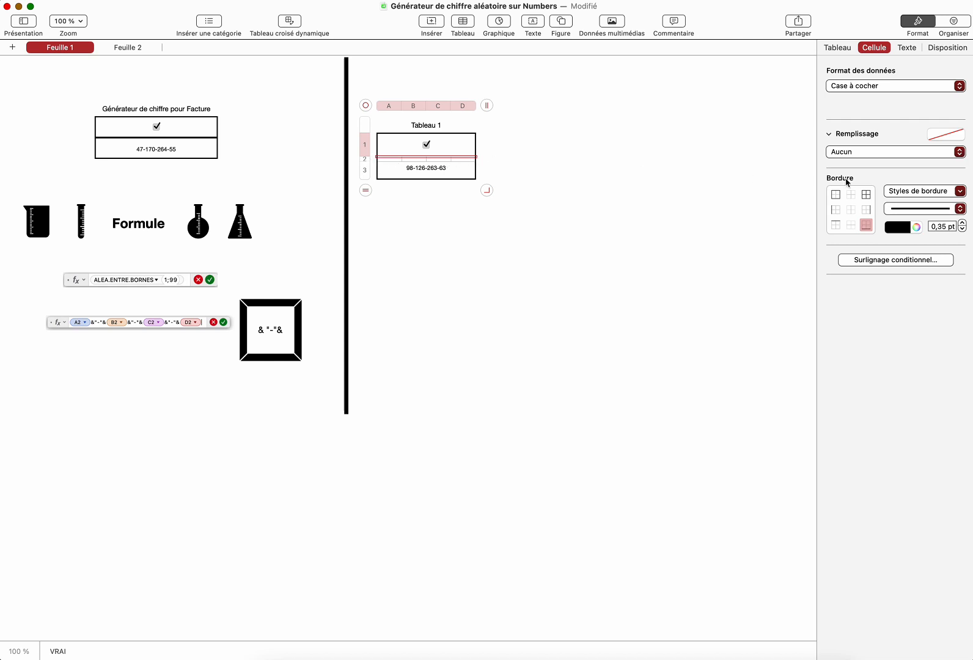
pyautogui.click(963, 224)
pyautogui.click(964, 224)
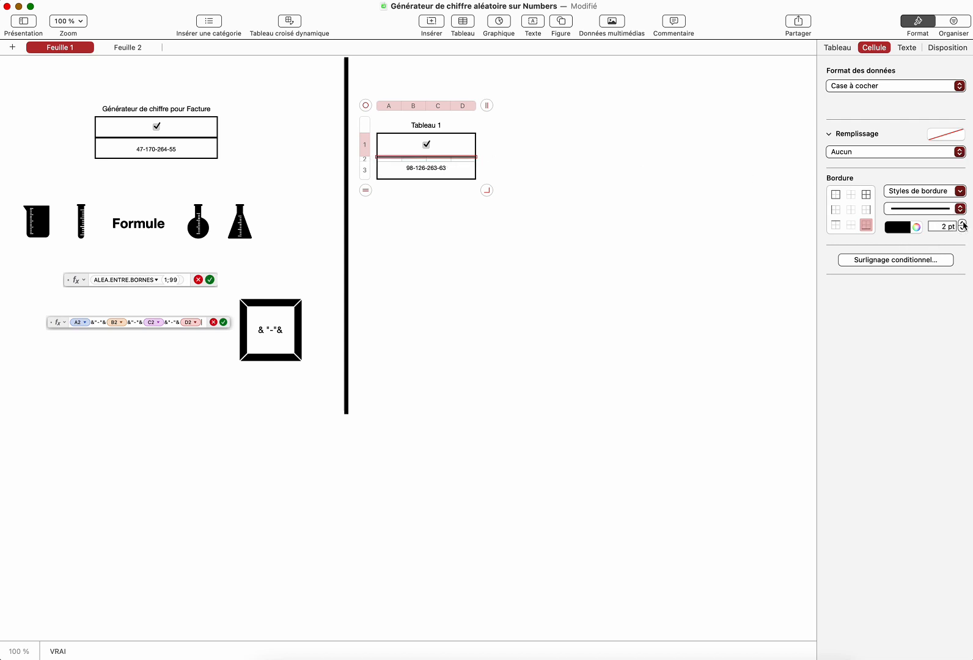
pyautogui.click(559, 188)
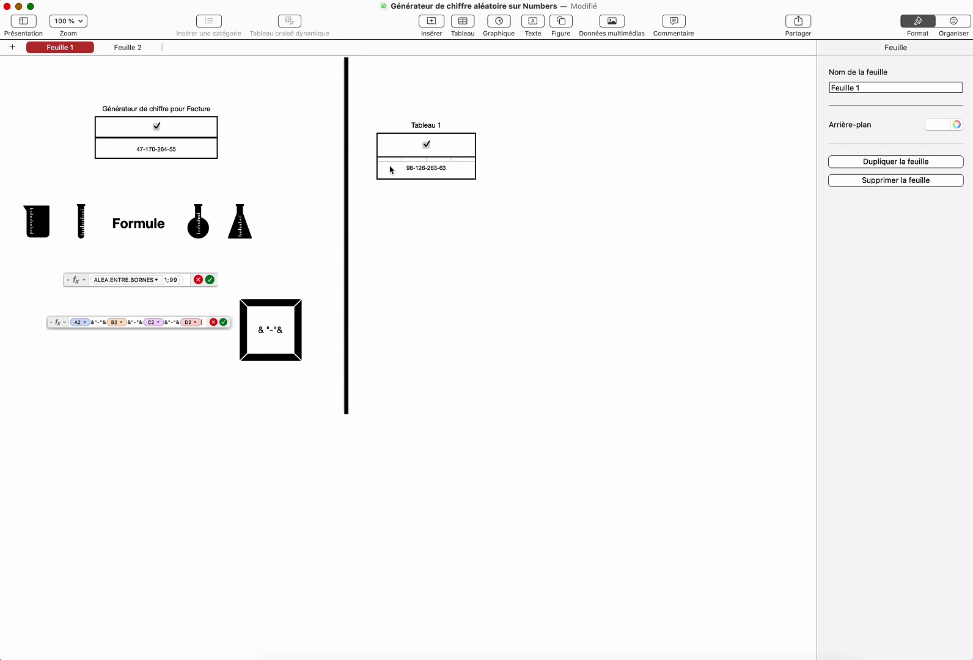
# Turn off the horizontal and vertical body gridlines of Tableau 1.
pyautogui.click(464, 120)
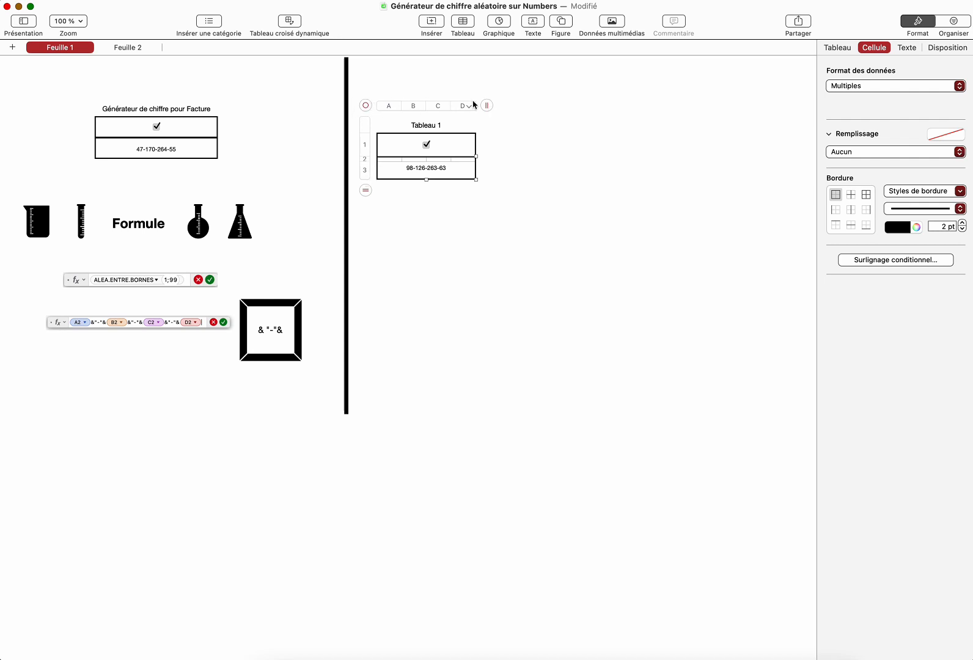
pyautogui.click(838, 48)
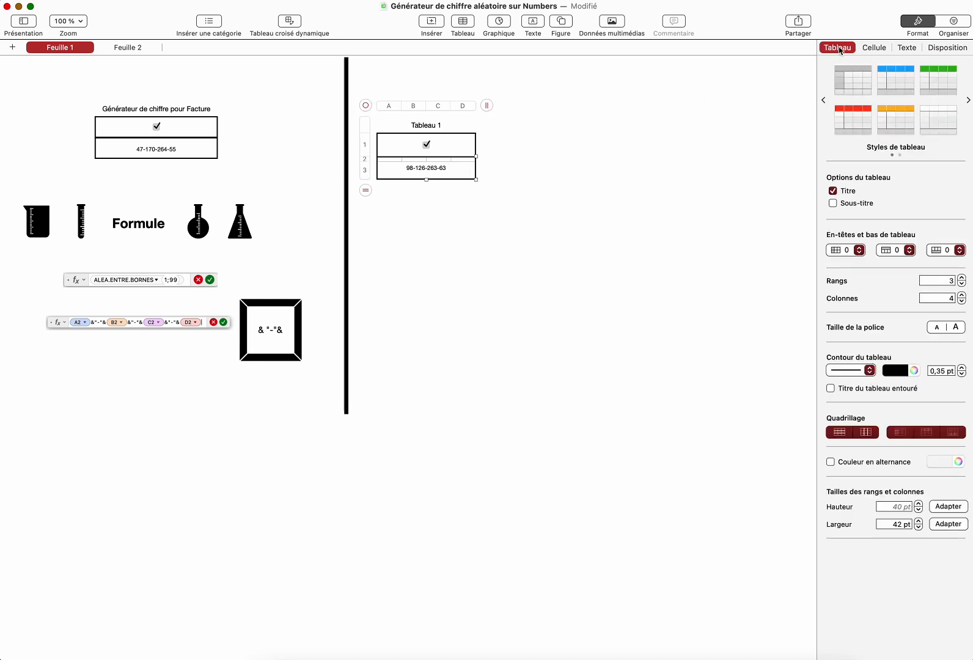
pyautogui.click(840, 434)
pyautogui.click(864, 434)
pyautogui.click(583, 181)
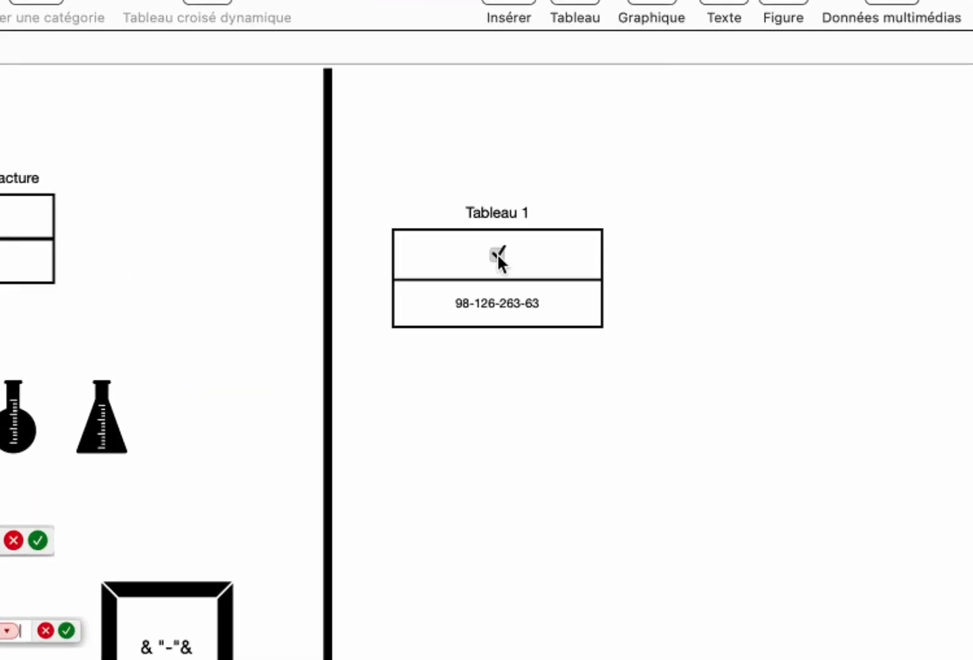
# Toggle the row 1 checkbox five times to generate new invoice numbers, leaving it unchecked, and deselect the table.
pyautogui.click(497, 254)
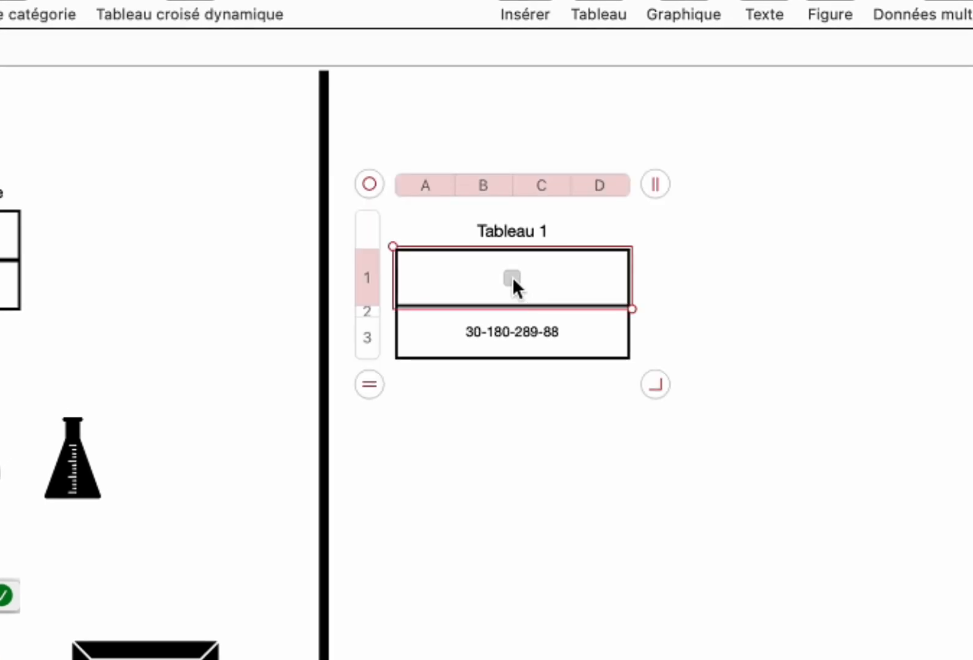
pyautogui.click(513, 279)
pyautogui.click(512, 277)
pyautogui.click(512, 277)
pyautogui.click(512, 276)
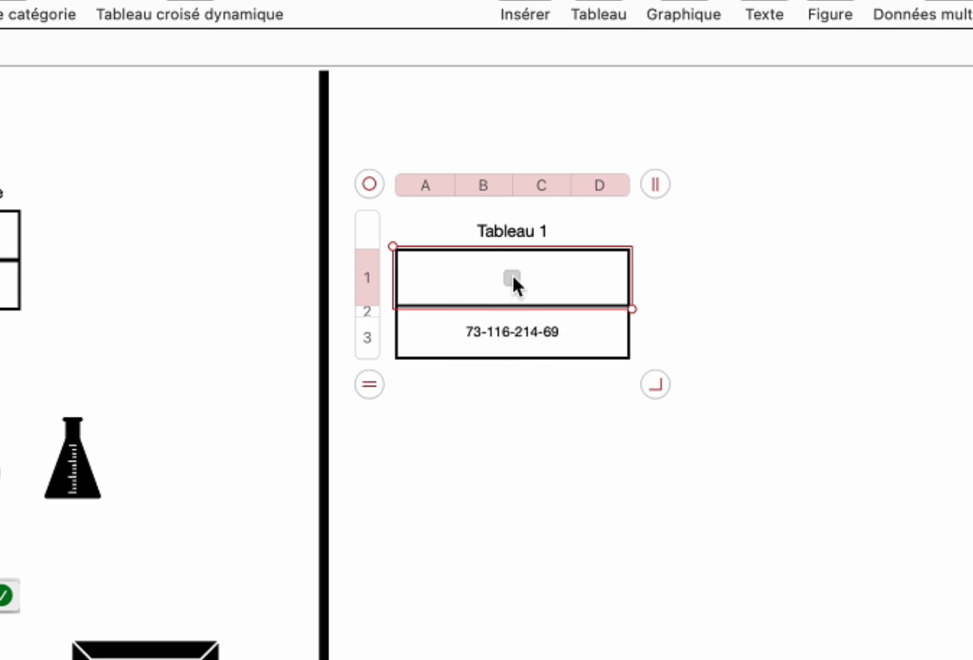
pyautogui.click(729, 278)
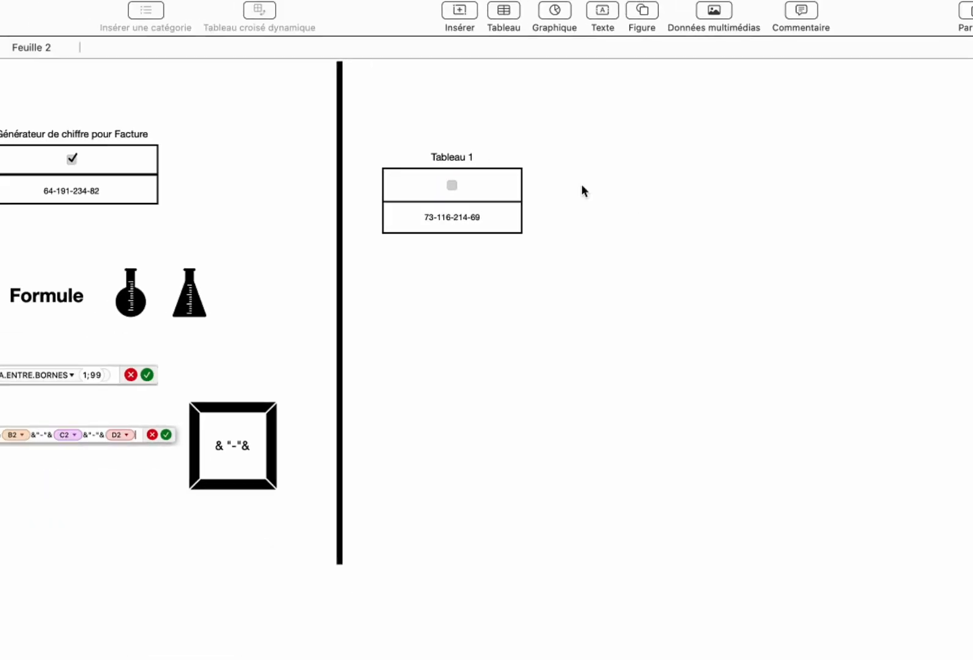